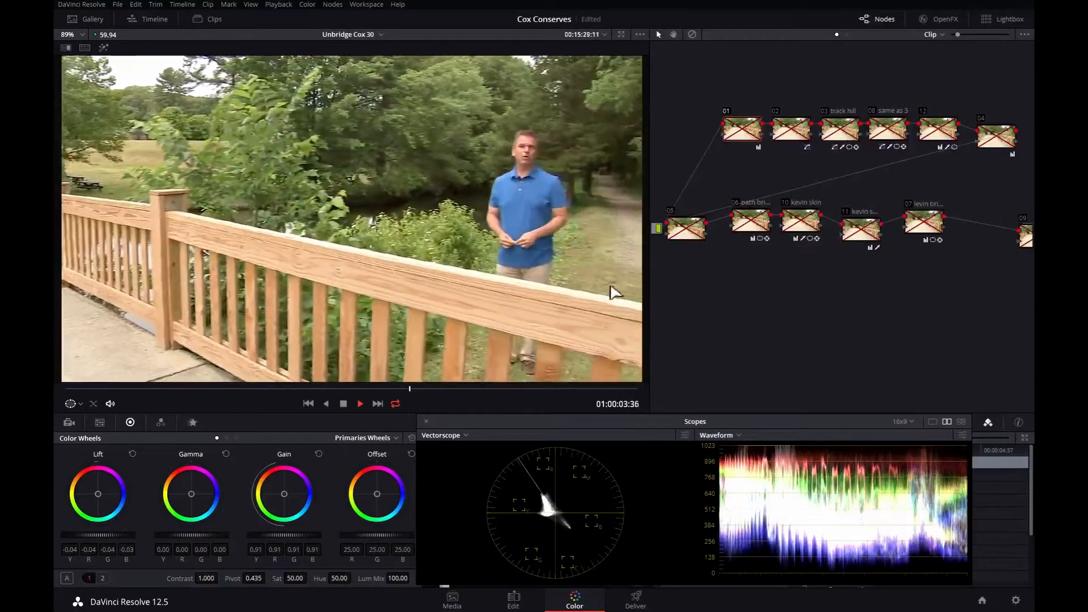
Step: Return to the clip's first frame and enable node 01, comparing the waveform with the node off and on
drag(454, 388, 58, 401)
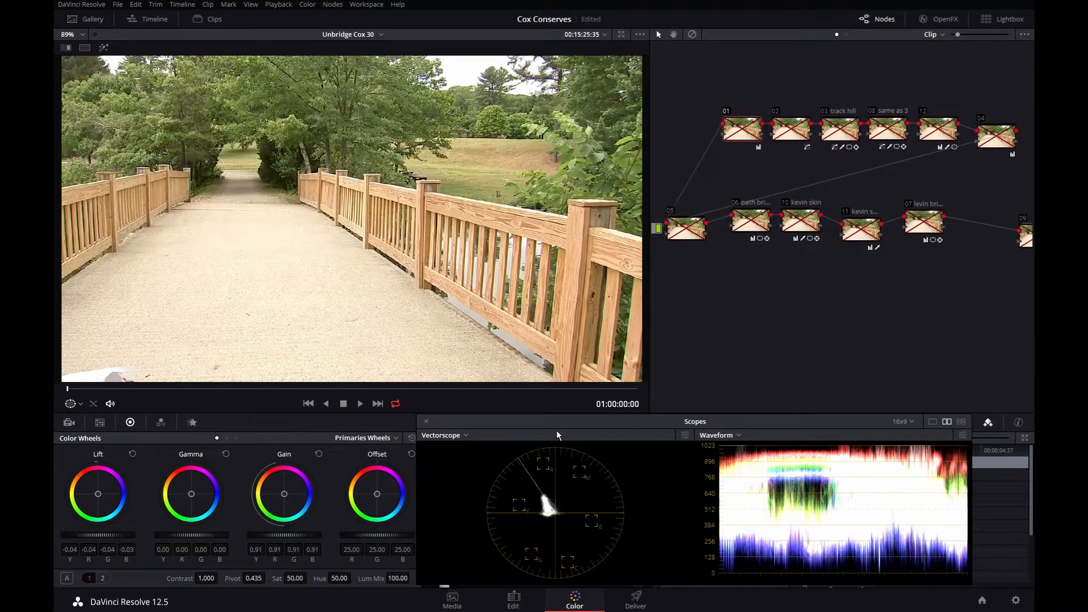
drag(556, 427, 558, 417)
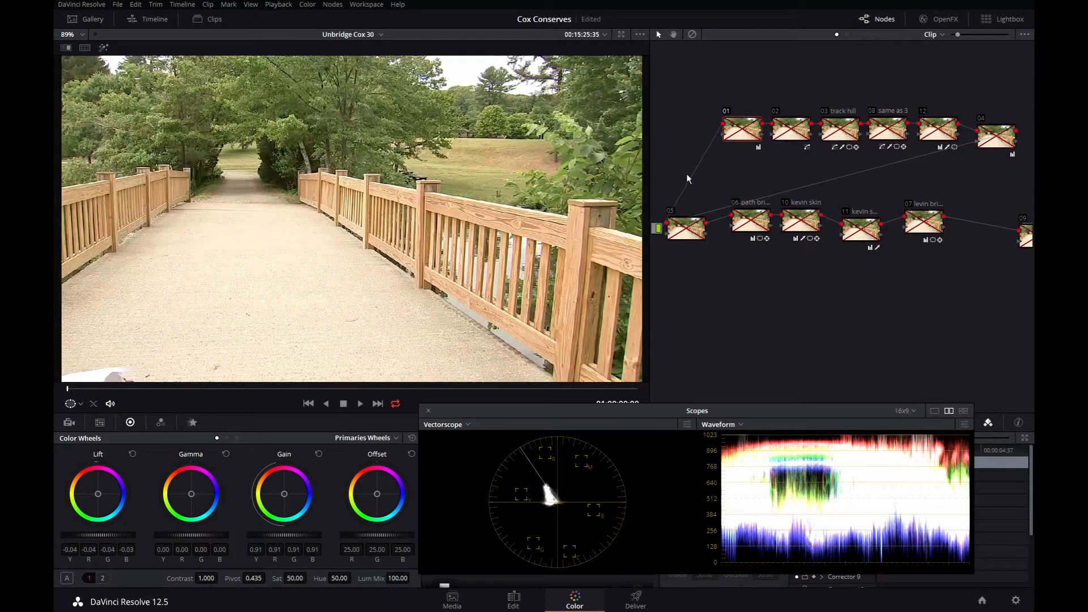
key(ctrl+d)
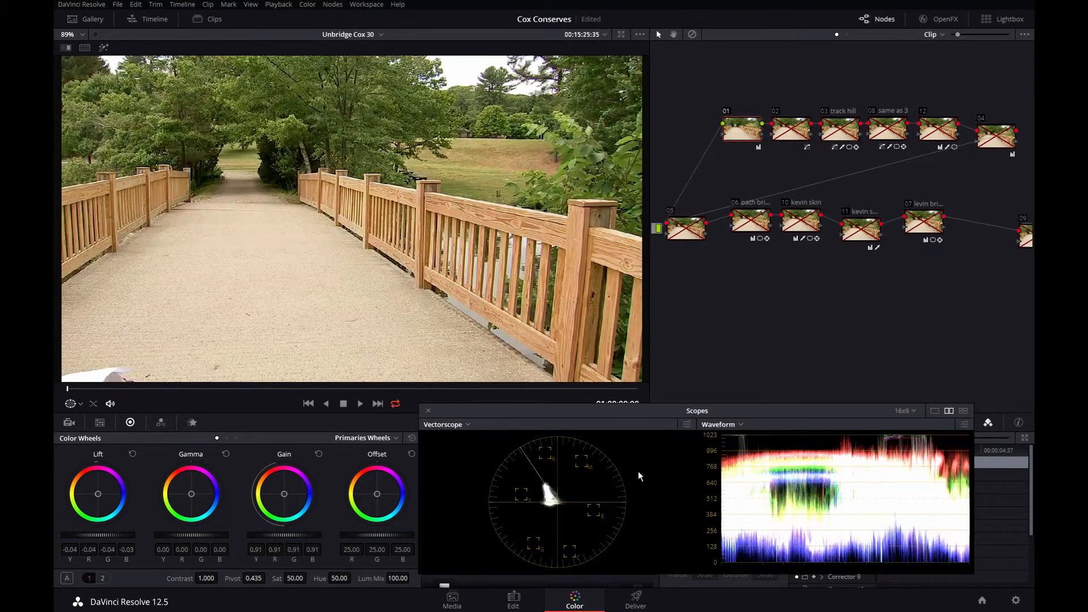
key(ctrl+d)
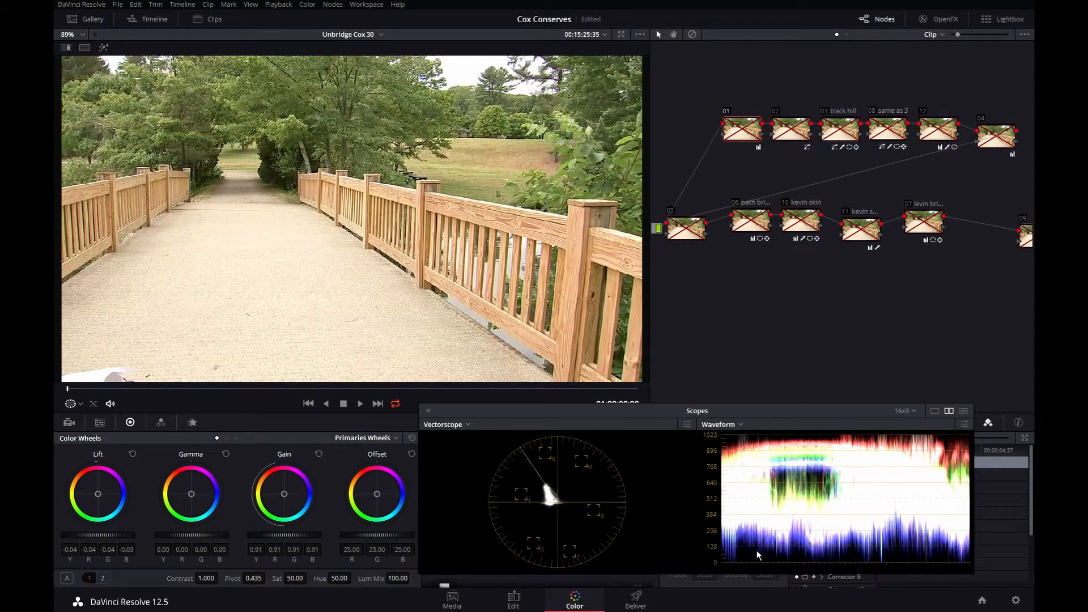
key(ctrl+d)
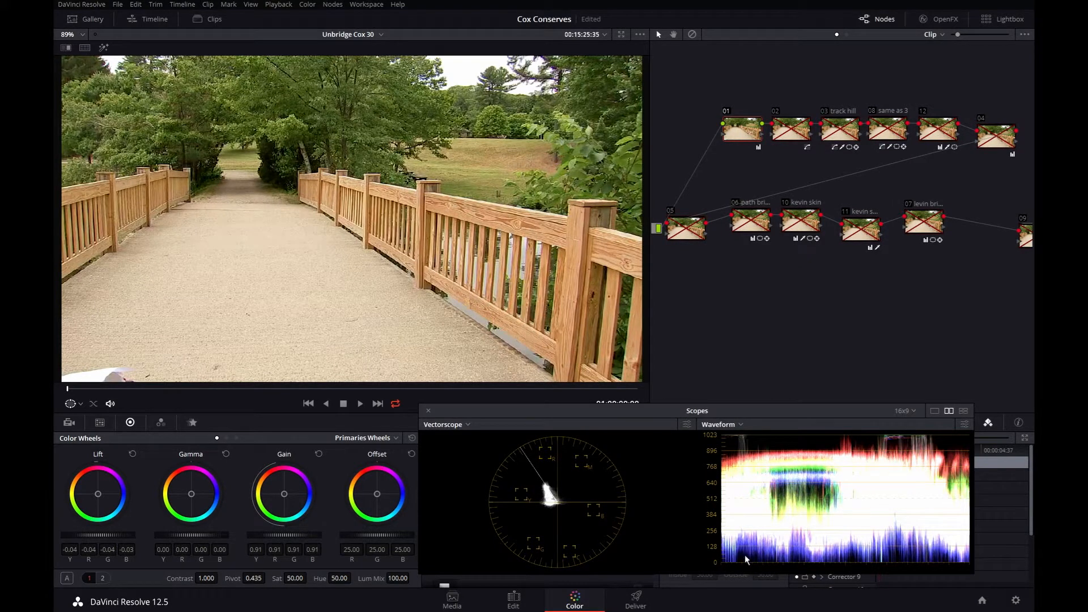
Step: Enable node 02 and move the scopes window off the curve controls
click(792, 128)
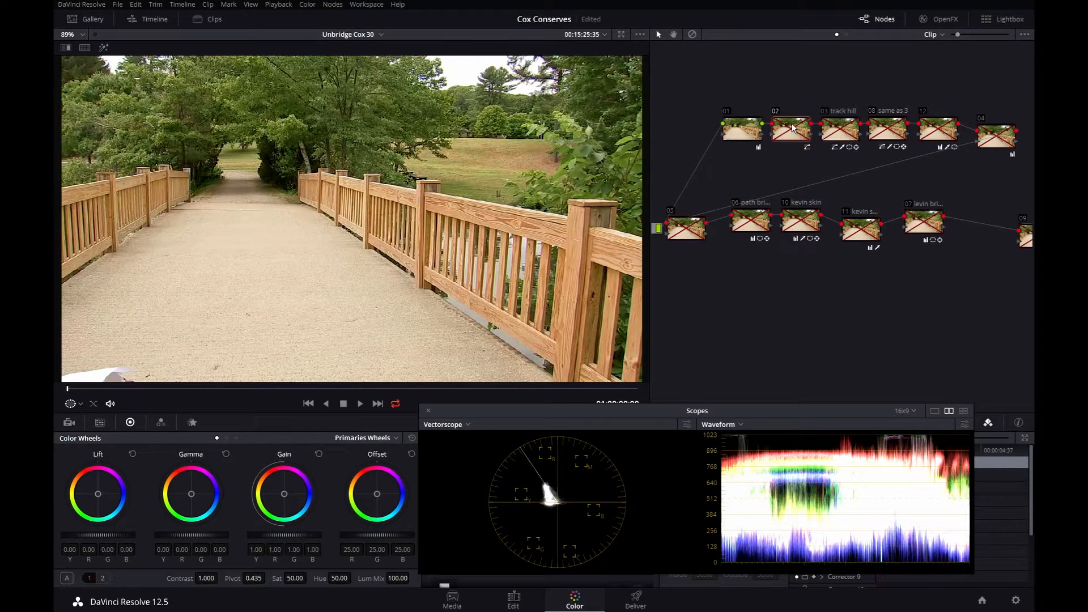
key(ctrl+d)
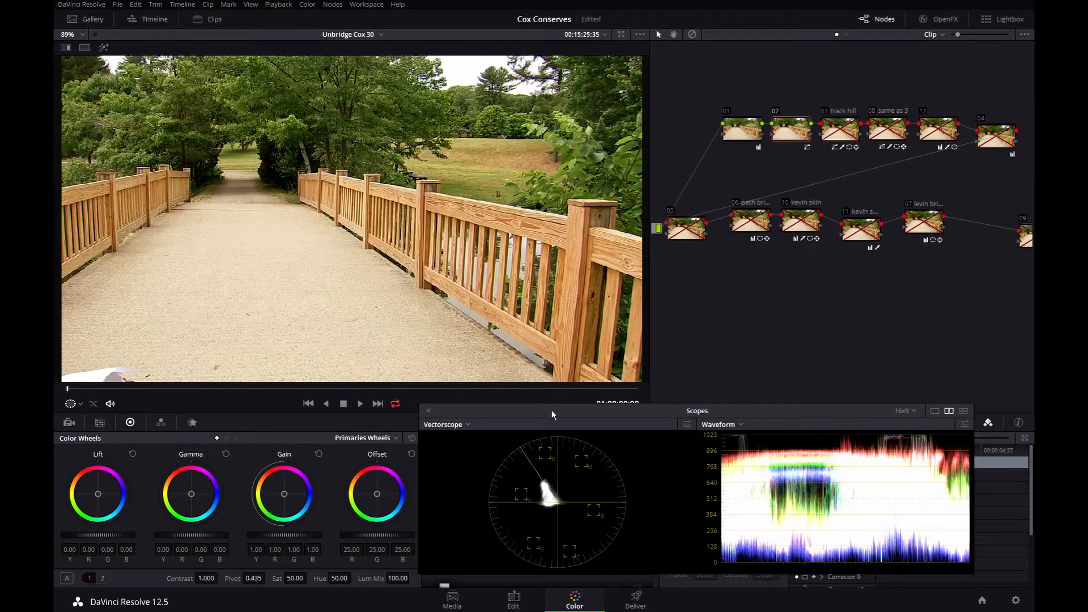
drag(555, 412, 801, 376)
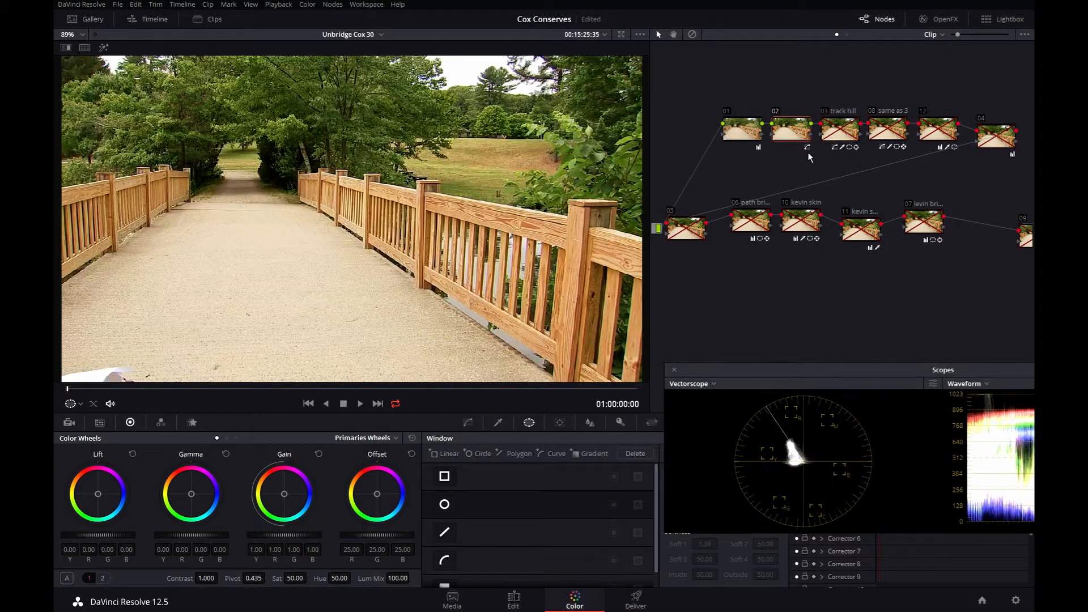
Step: Fine-tune node 02's custom curve by nudging its shadow and highlight points and slightly raising the upper-midtone point
click(468, 422)
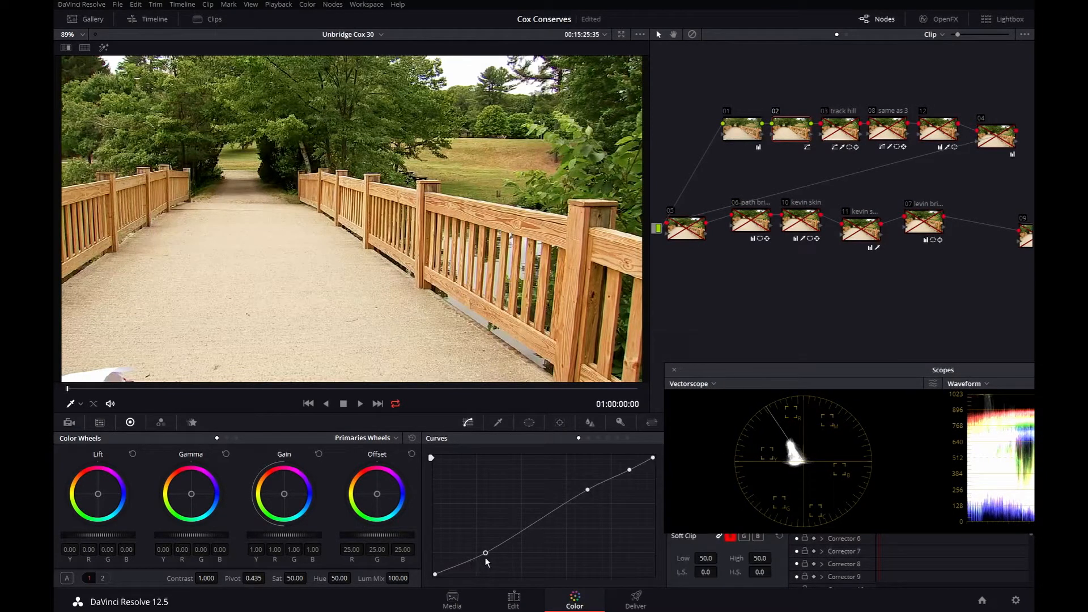
drag(484, 553, 491, 557)
drag(489, 557, 488, 556)
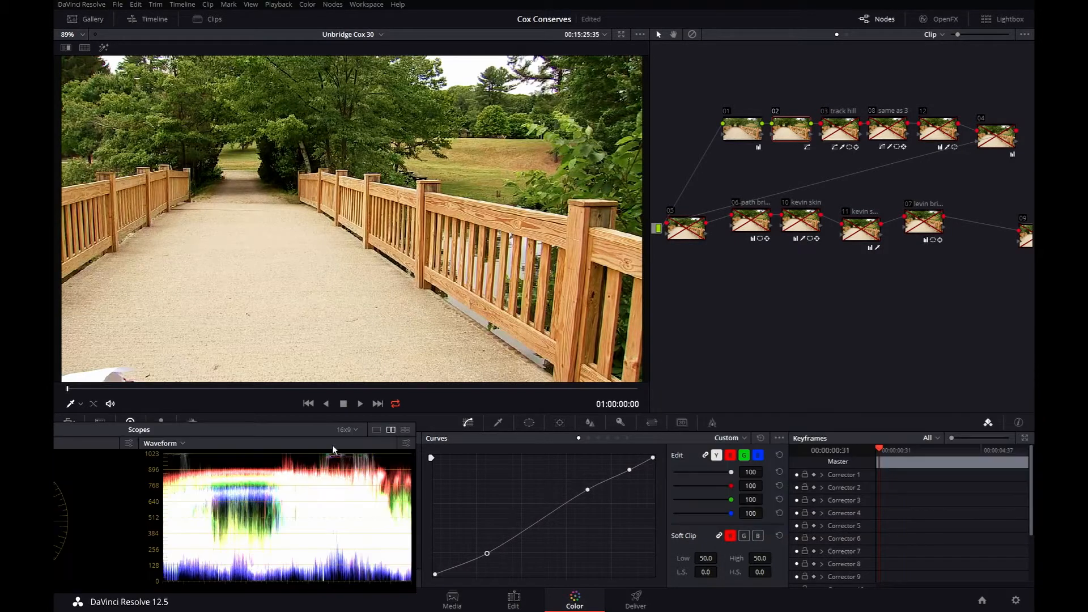
mouse_move(630, 470)
mouse_down()
mouse_move(625, 459)
mouse_move(630, 469)
mouse_up()
drag(587, 490, 590, 490)
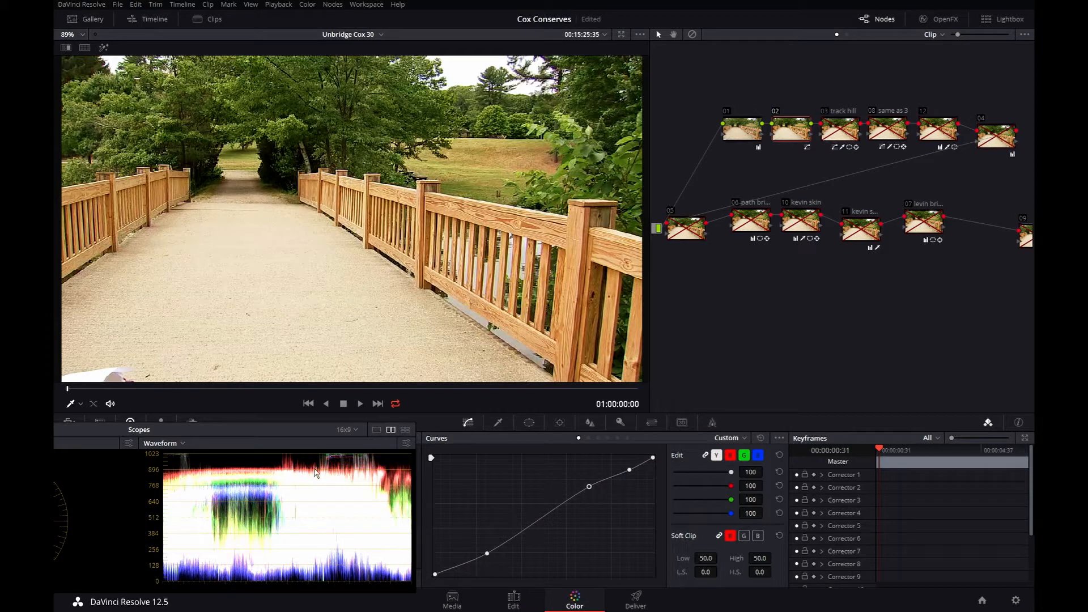
drag(591, 489, 591, 484)
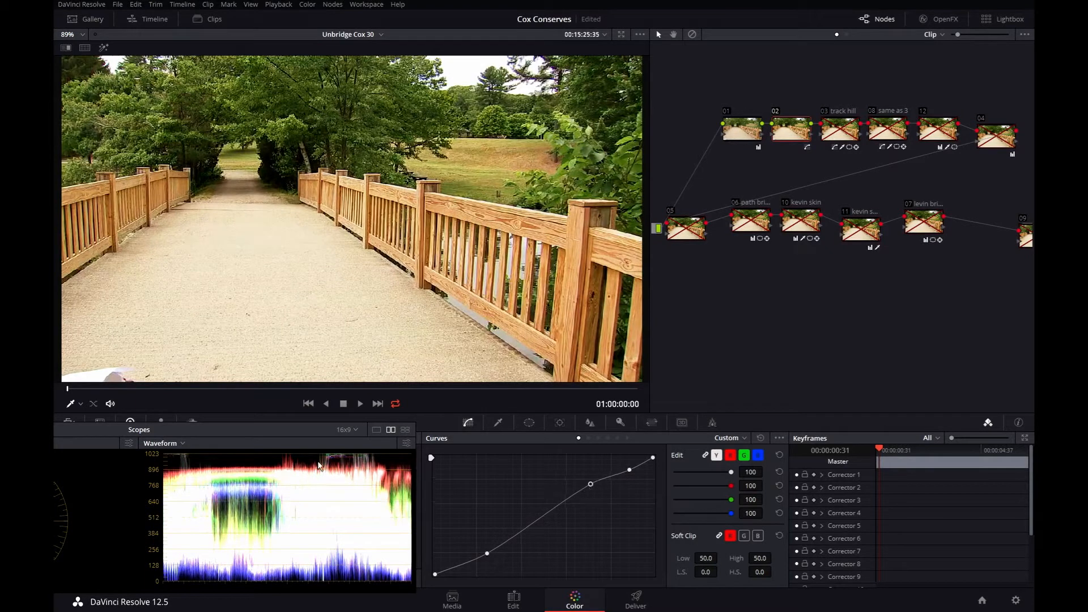
drag(591, 490, 591, 489)
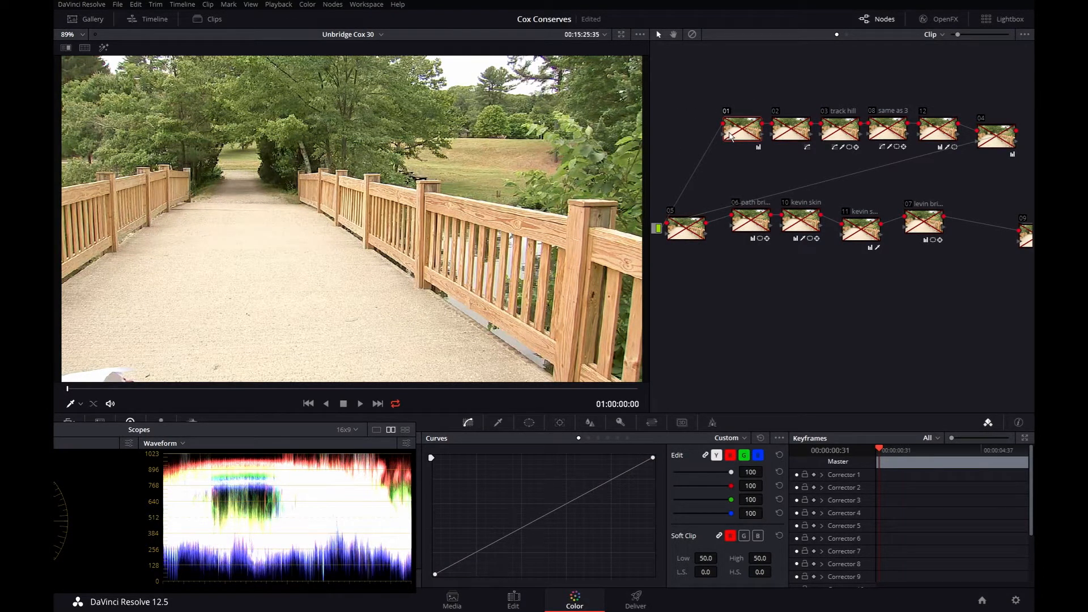
Step: Re-enable nodes 01 and 02 to rebuild the base correction
key(ctrl+d)
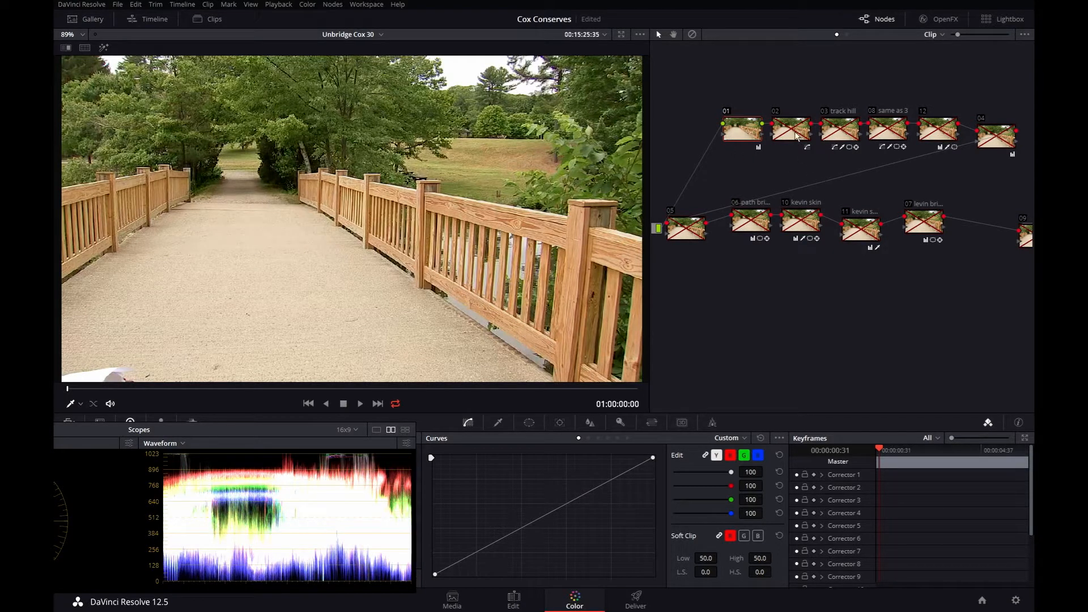
click(796, 135)
key(ctrl+d)
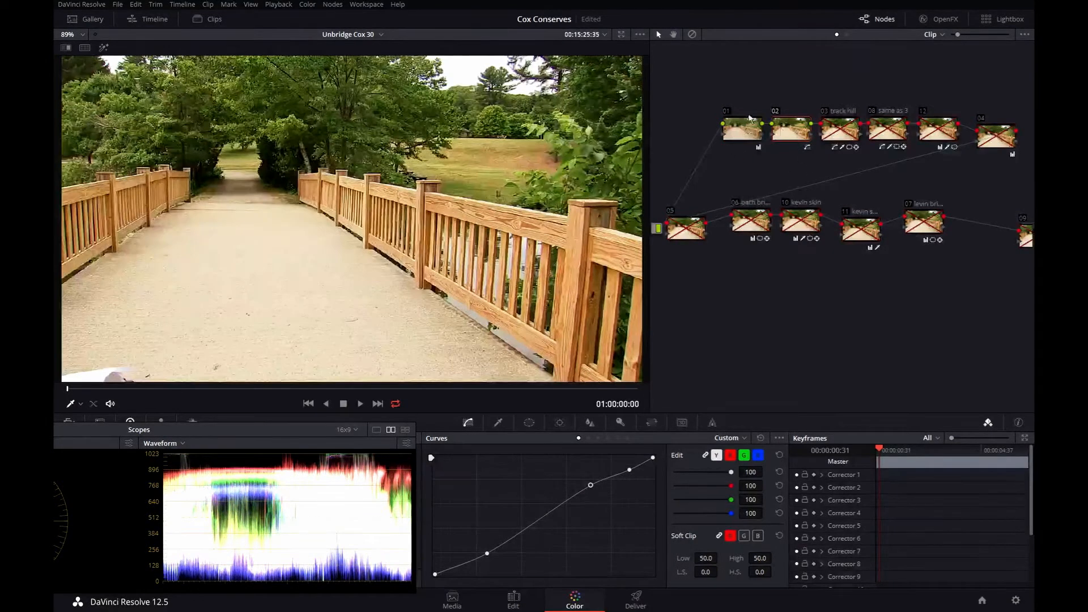
Step: Enable node 03 (track hill) and toggle it off and on to compare its effect in the image and vectorscope
click(840, 134)
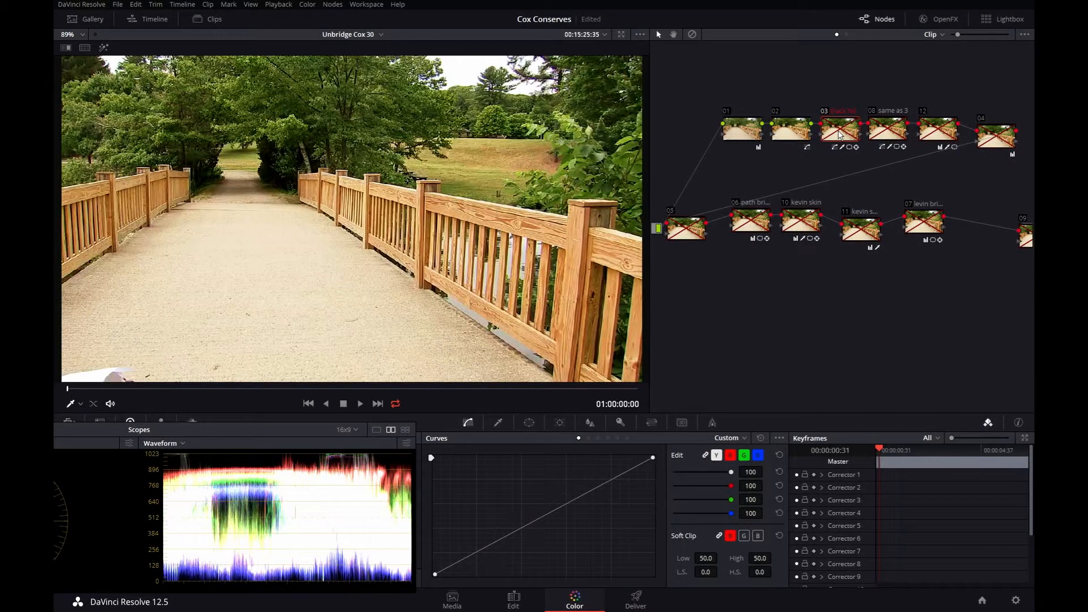
key(ctrl+d)
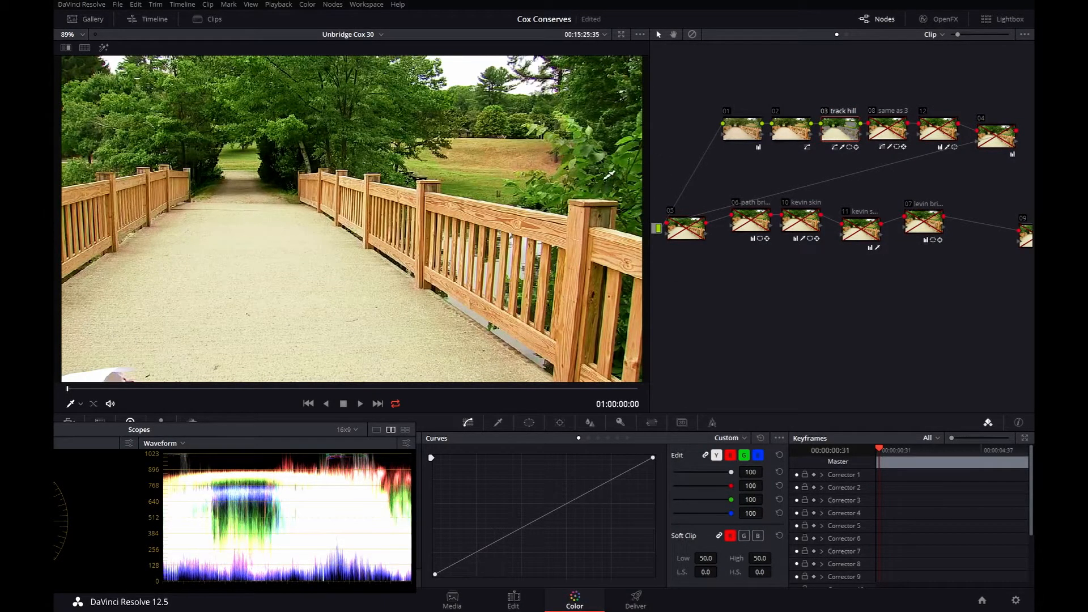
key(ctrl+d)
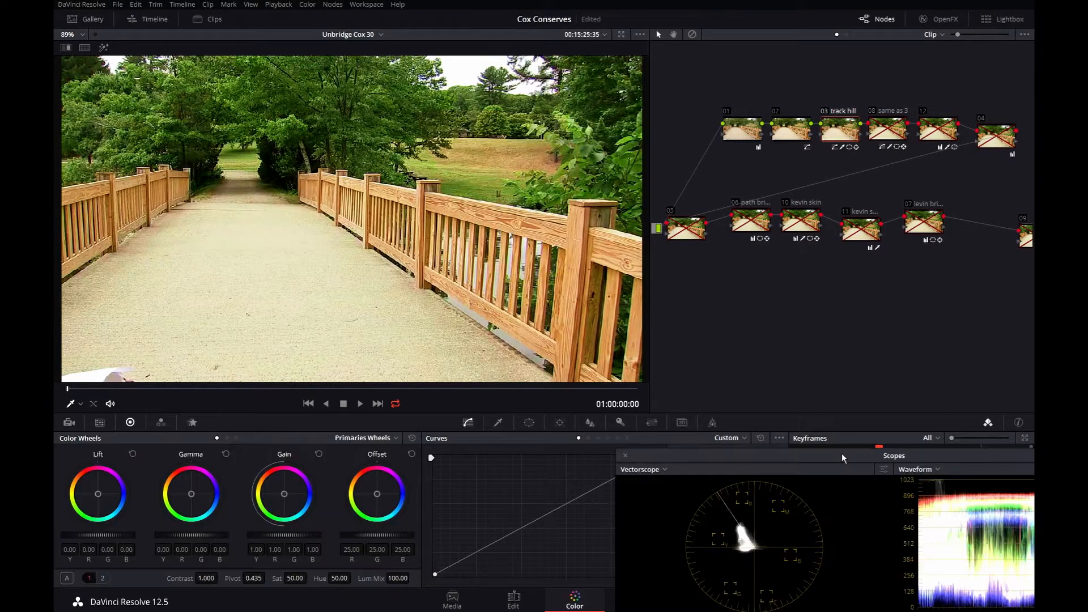
key(ctrl+d)
key(ctrl+d)
key(ctrl+d)
key(ctrl+d)
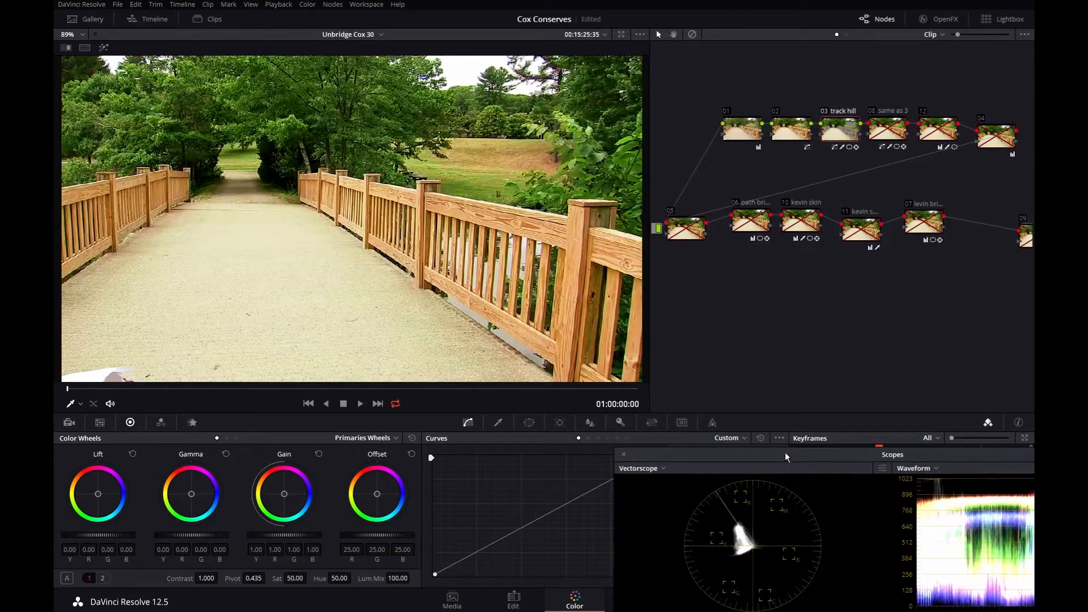
drag(784, 452, 757, 419)
key(ctrl+d)
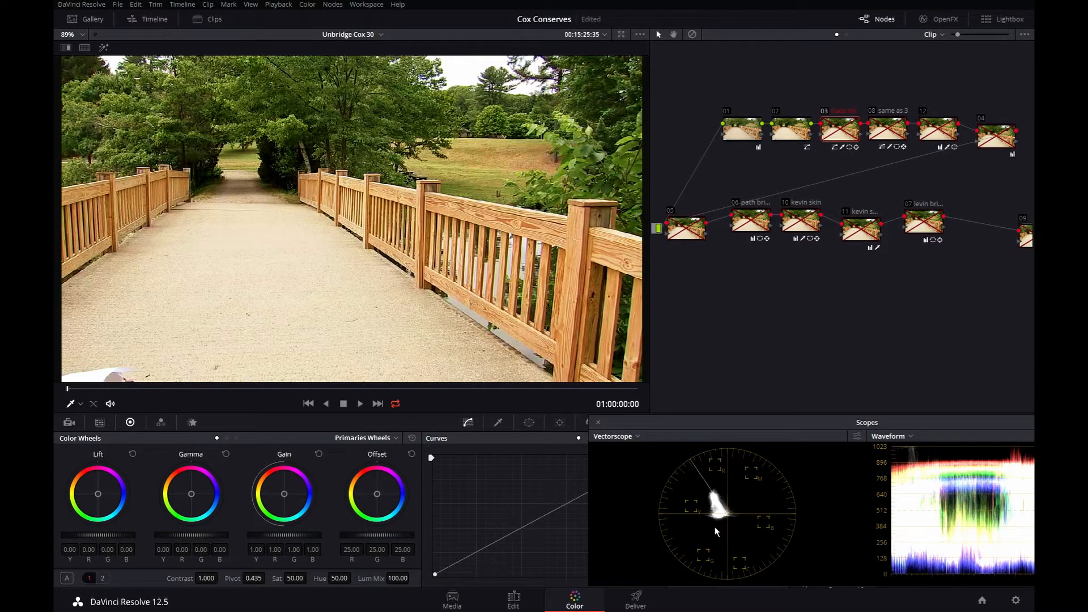
key(ctrl+d)
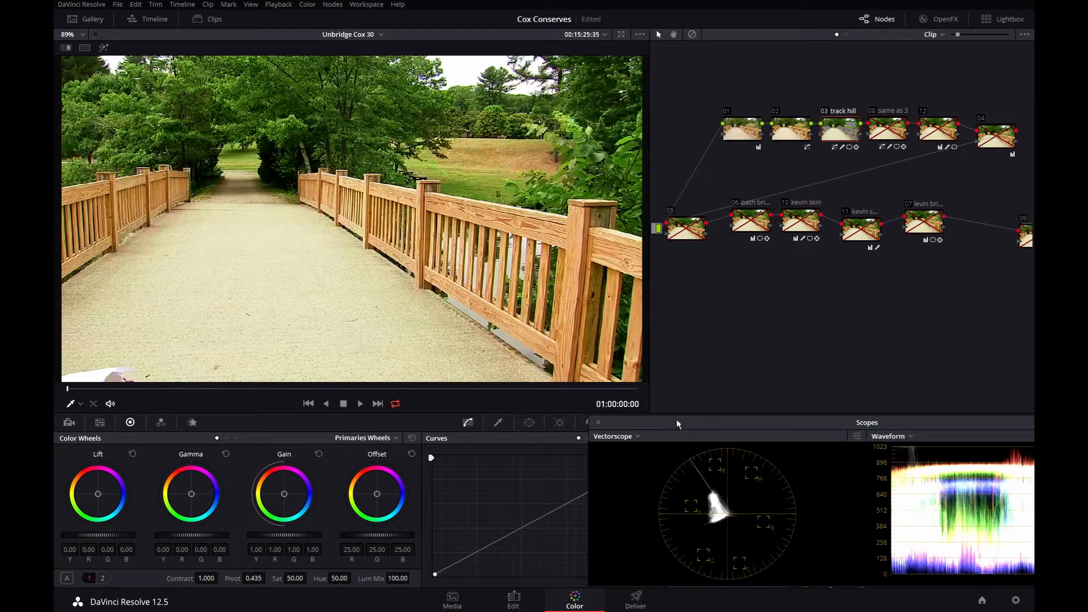
Step: On the track hill node's Hue Vs Hue curve, test an extreme yellow shift and settle the hue rotation at -19.29
drag(677, 424, 903, 427)
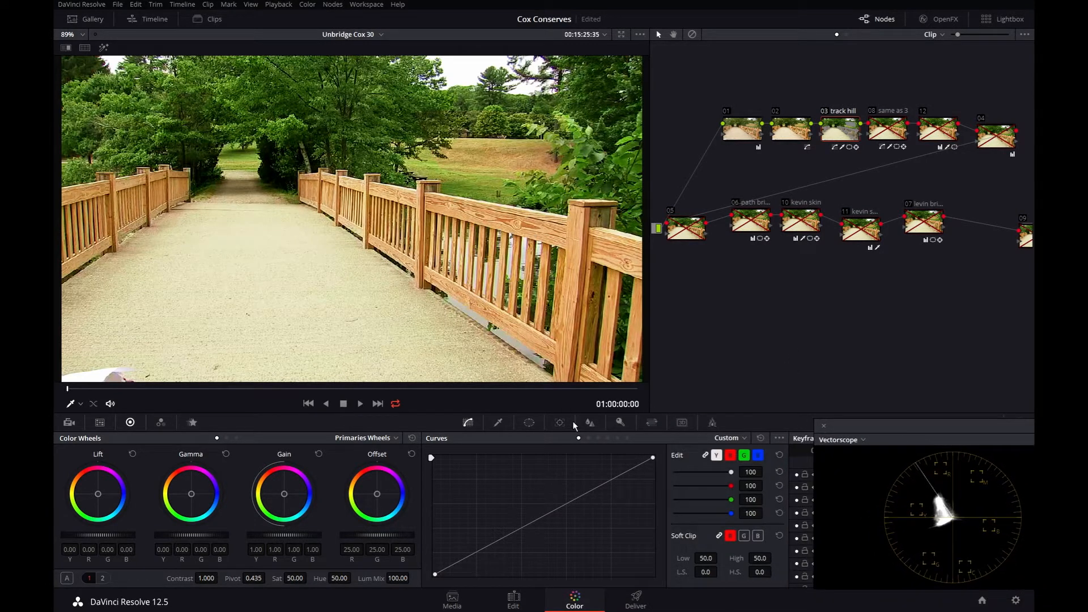
click(588, 437)
drag(483, 506, 484, 511)
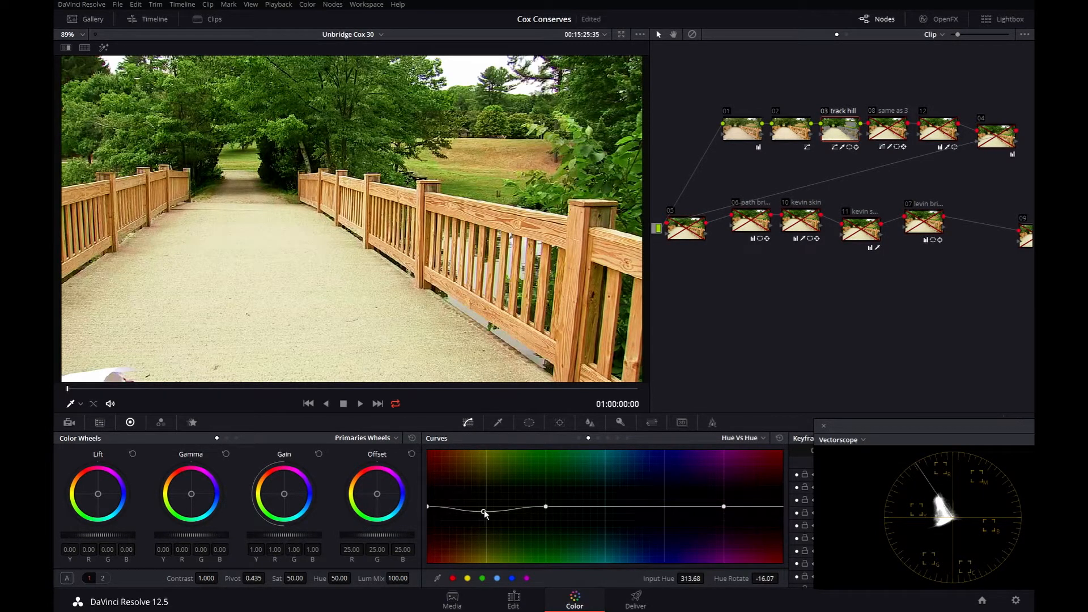
drag(484, 513, 483, 552)
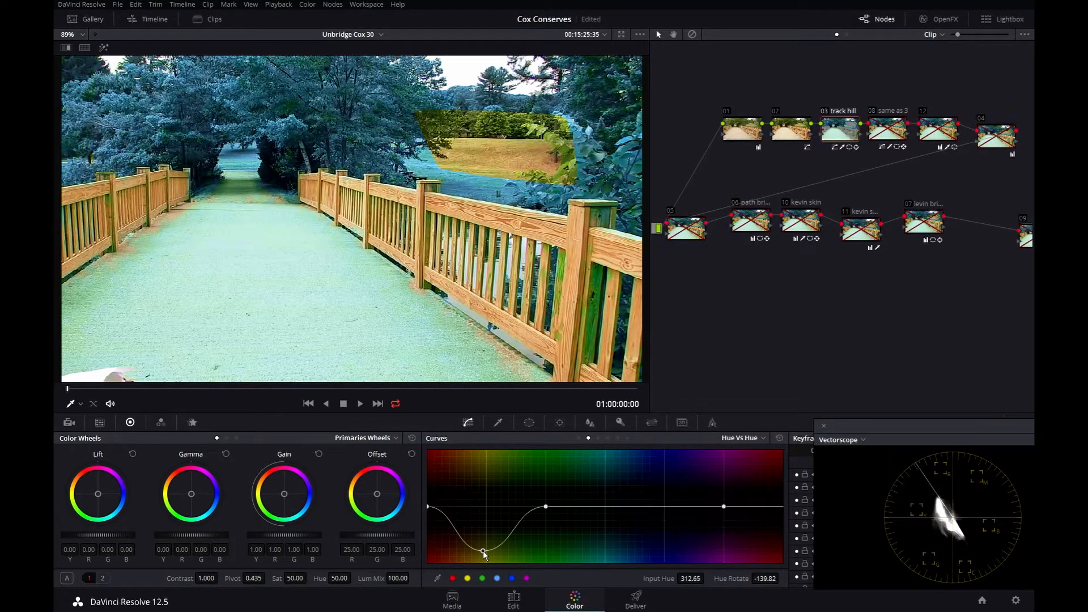
drag(483, 552, 487, 511)
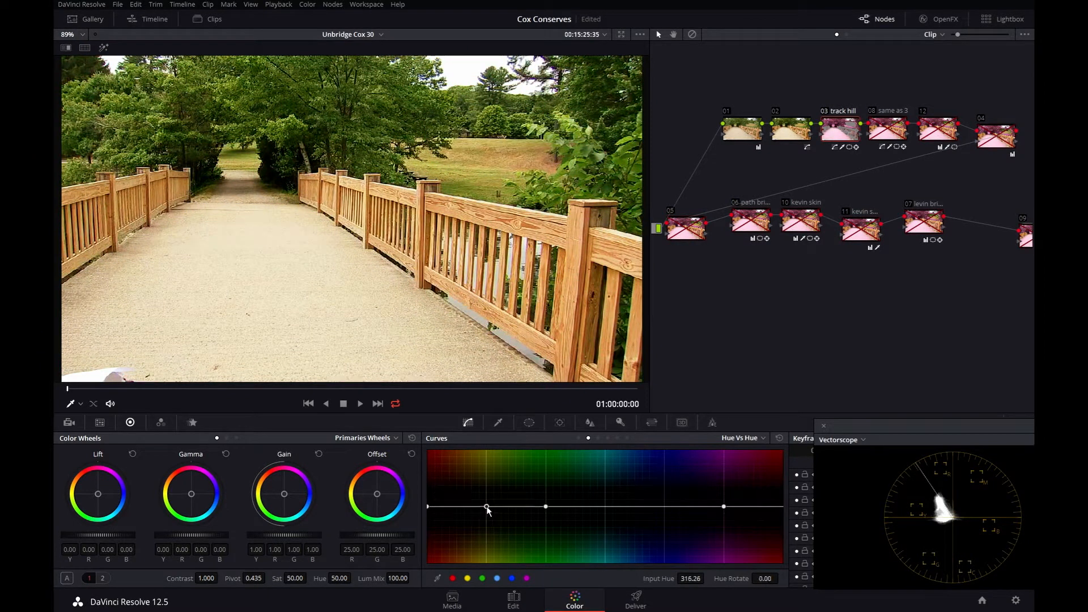
drag(486, 508, 486, 514)
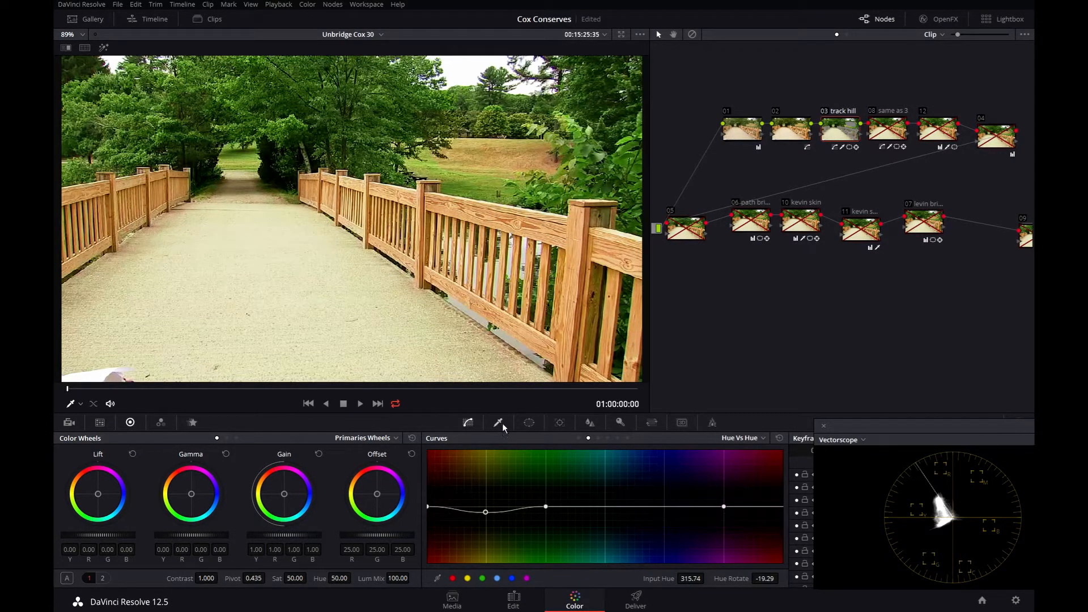
Step: Highlight the track hill node's matte, show its HSL qualifier and play the clip to examine the tracked key
key(shift+h)
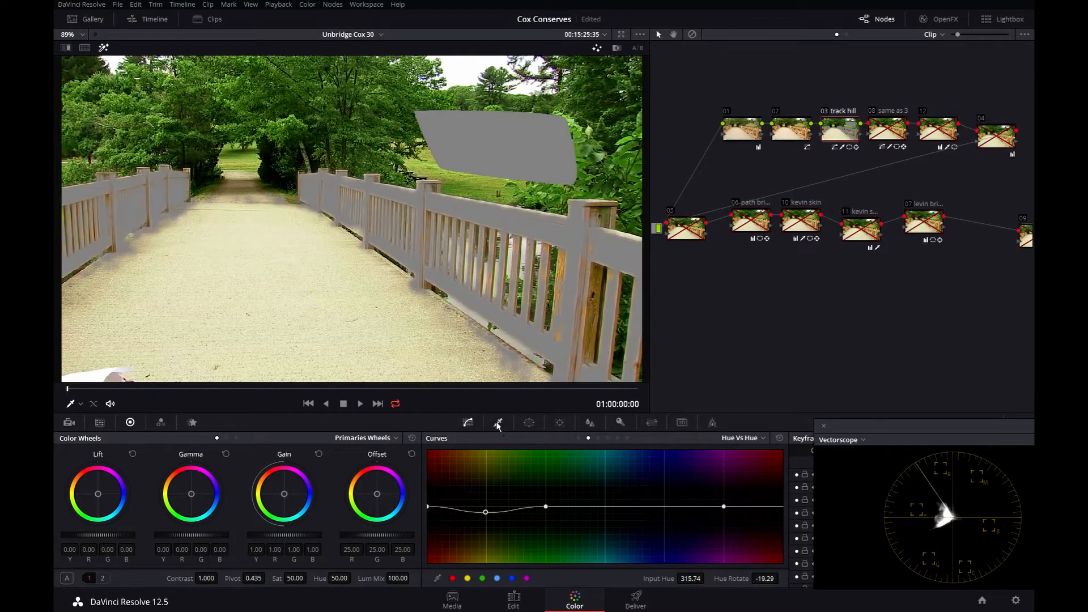
click(497, 423)
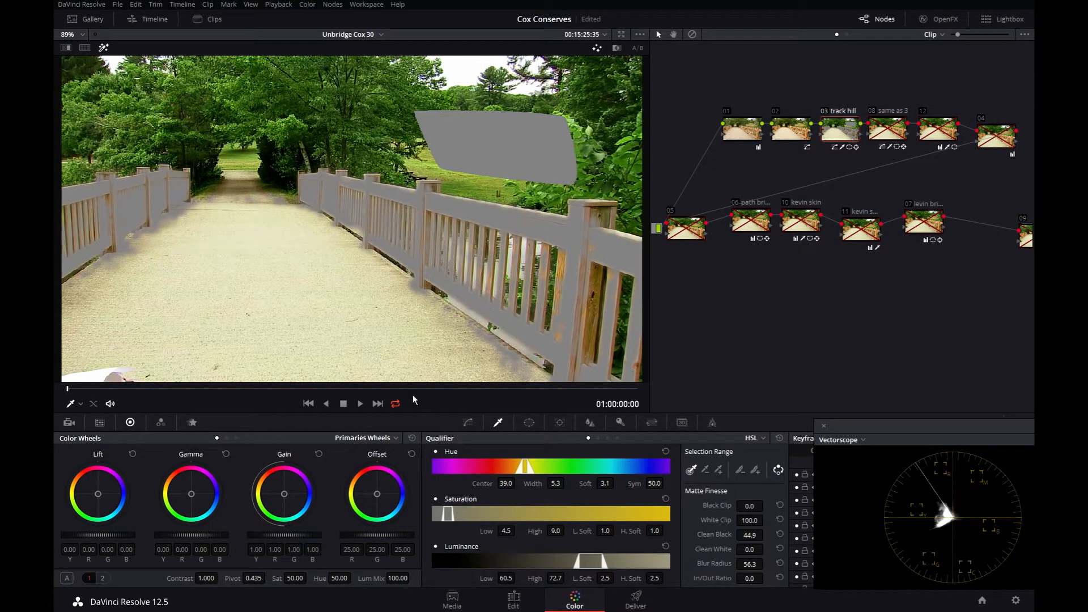
key(space)
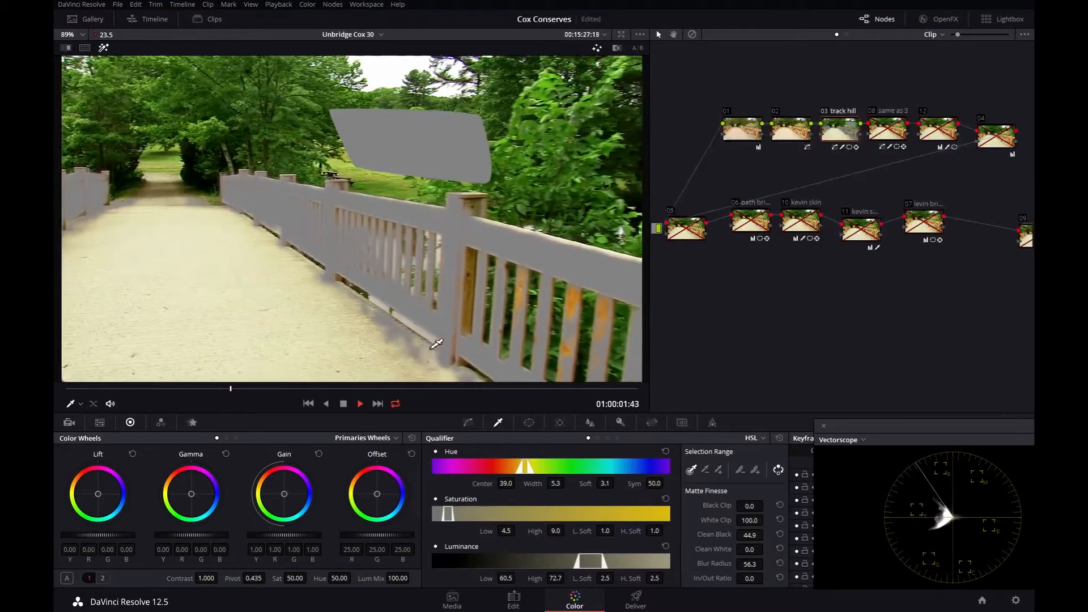
key(space)
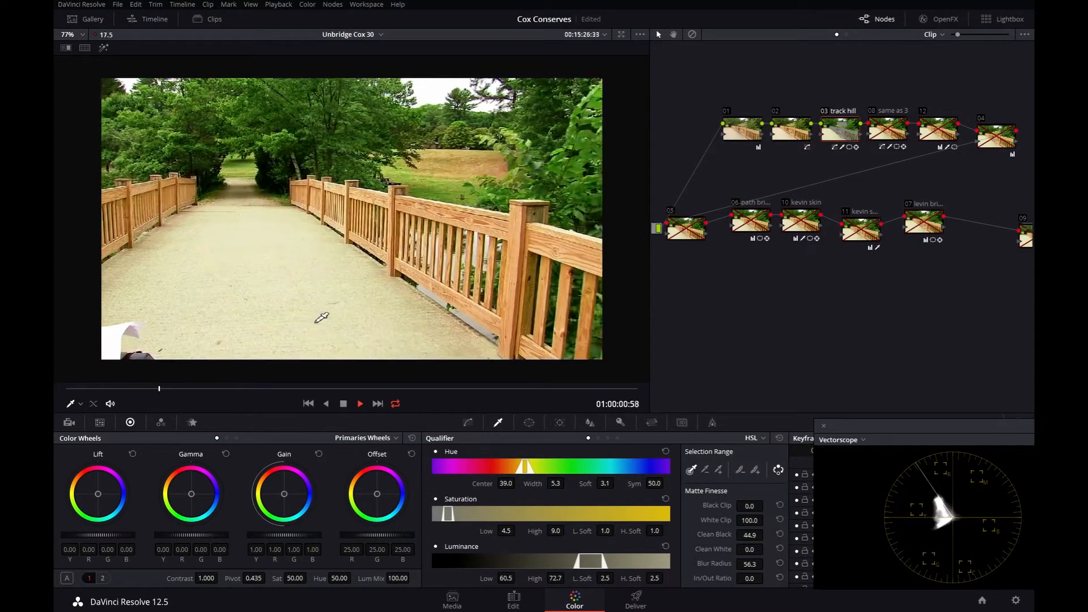
Step: Inspect the wooden railing up close during playback without the highlight, and return to the clip's first frame
scroll(318, 315, up, 4)
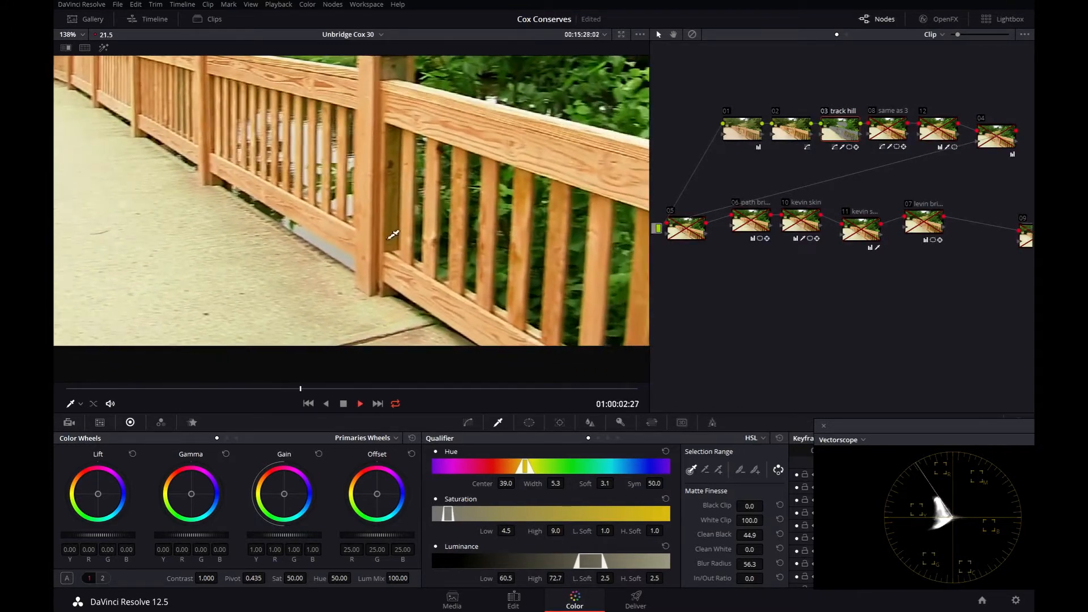
key(space)
scroll(447, 232, down, 4)
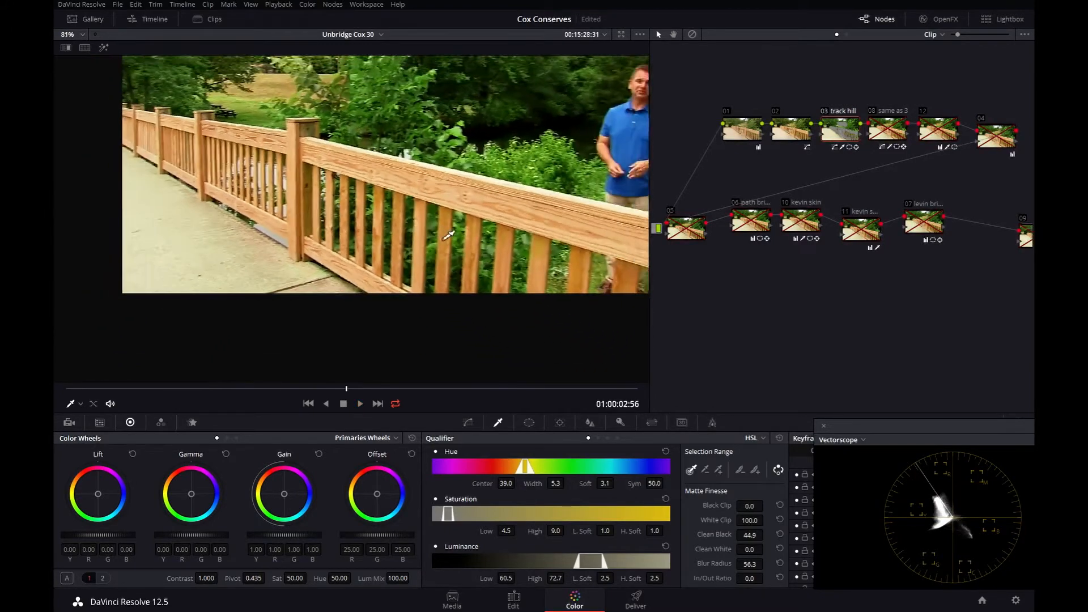
scroll(463, 228, up, 2)
click(343, 399)
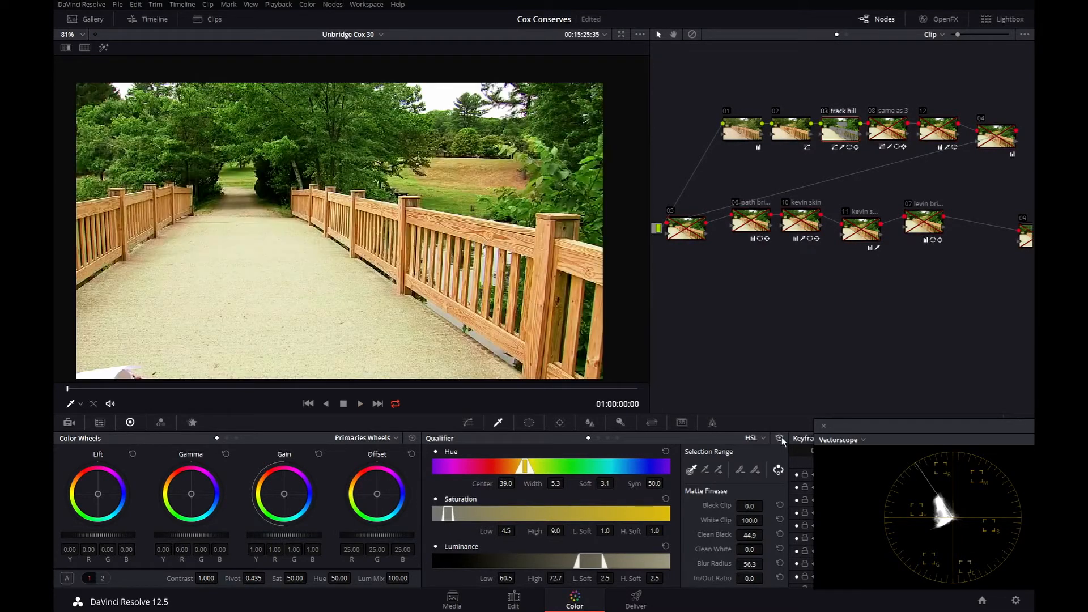
Step: Try resetting the track hill node's HSL qualifier to compare the wooden railing with and without the key
click(780, 439)
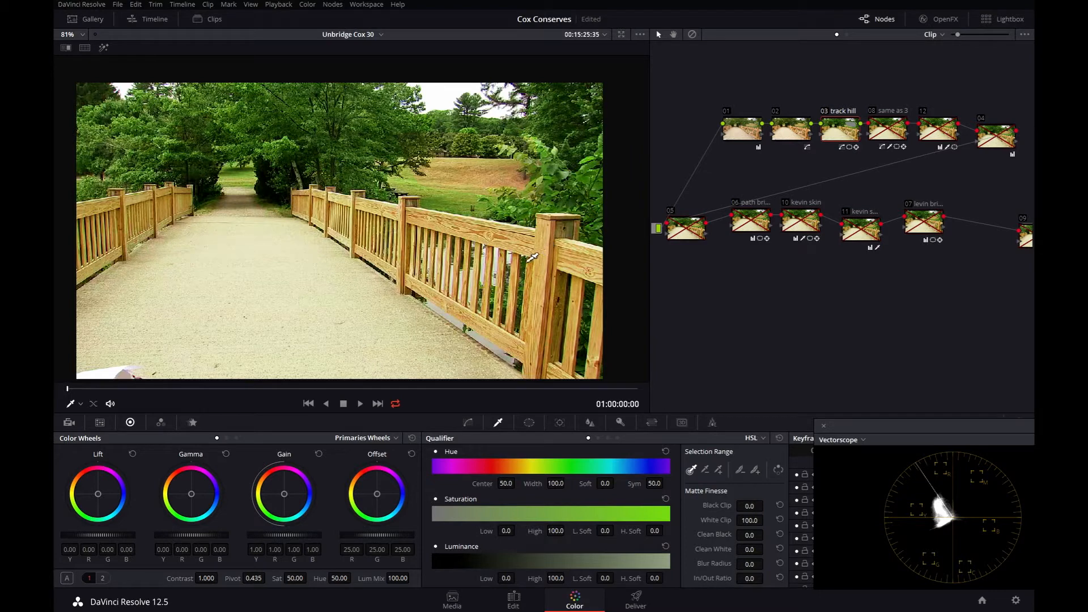
drag(475, 228, 493, 277)
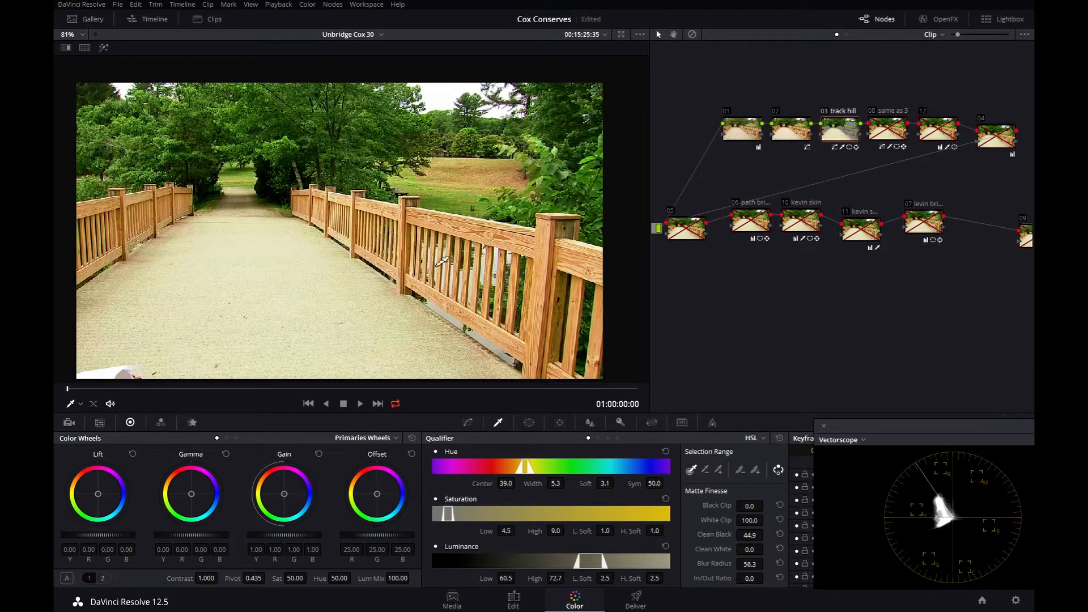
Step: Show the track hill node's power window and briefly highlight its matte to examine the windowed hill area
click(528, 423)
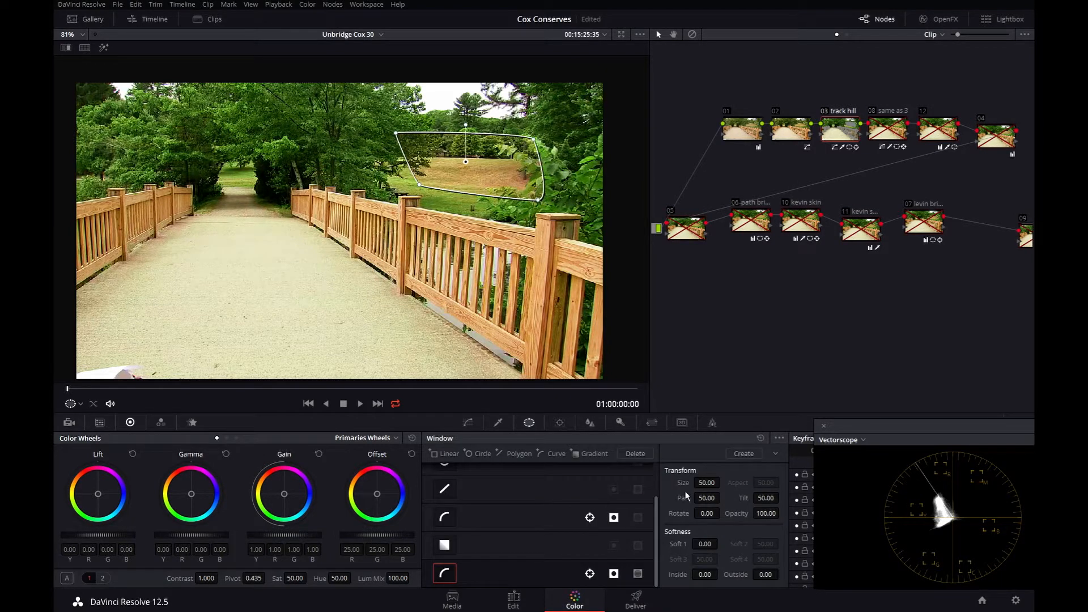
key(shift+h)
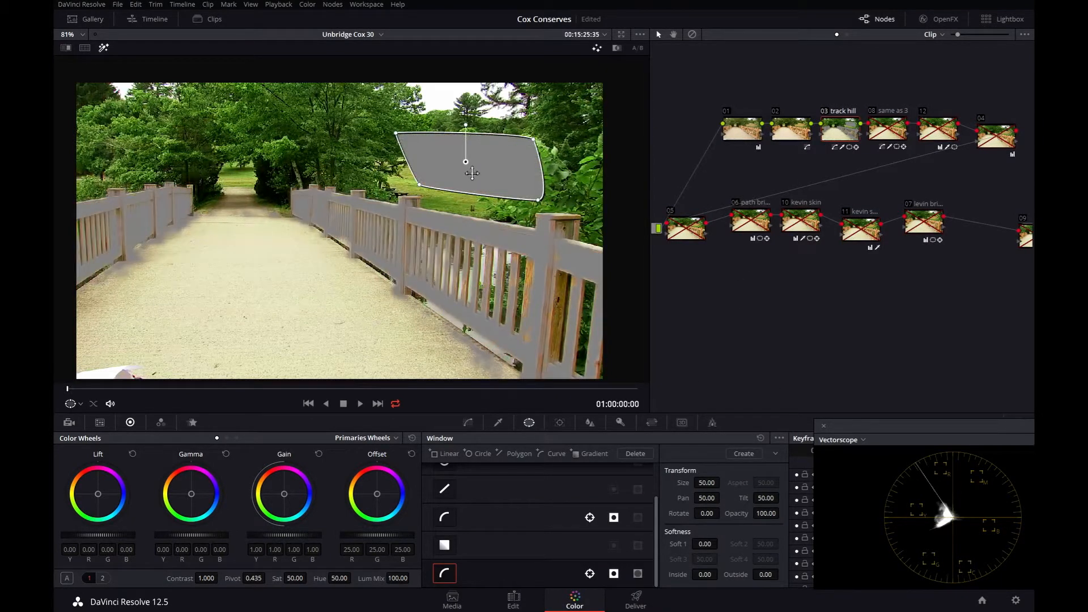
key(shift+h)
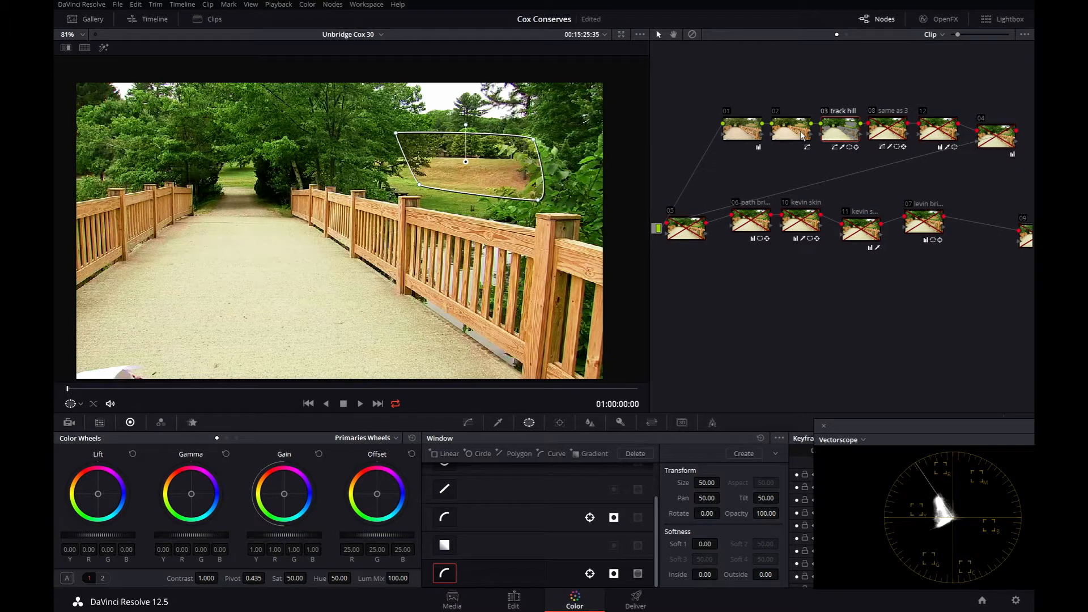
Step: Play the clip with the track hill matte highlighted to check the window tracking, and return to the first frame without the highlight
key(ctrl+d)
key(shift+h)
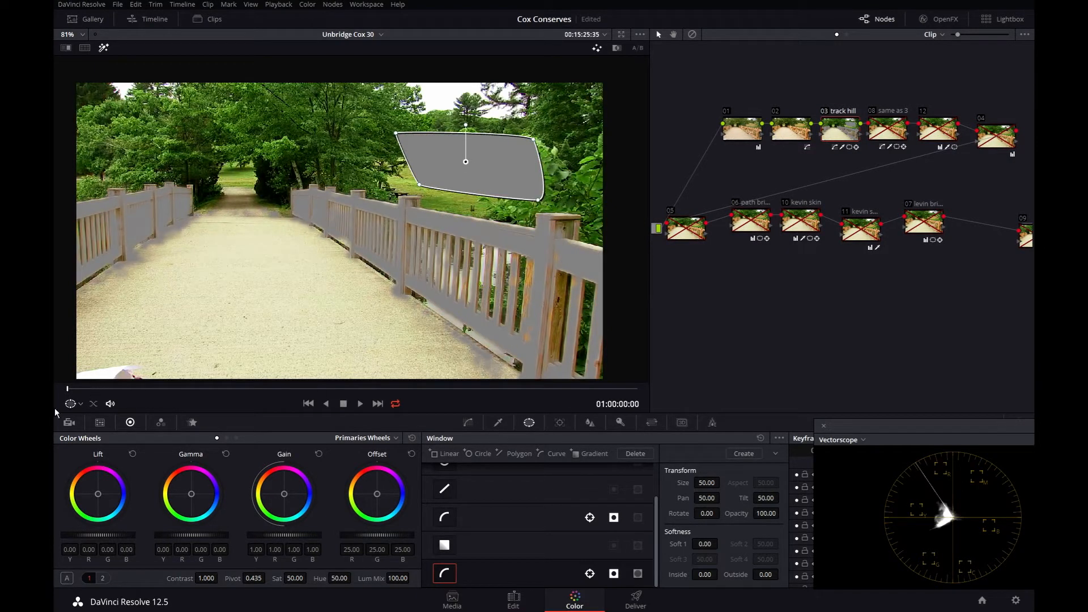
key(space)
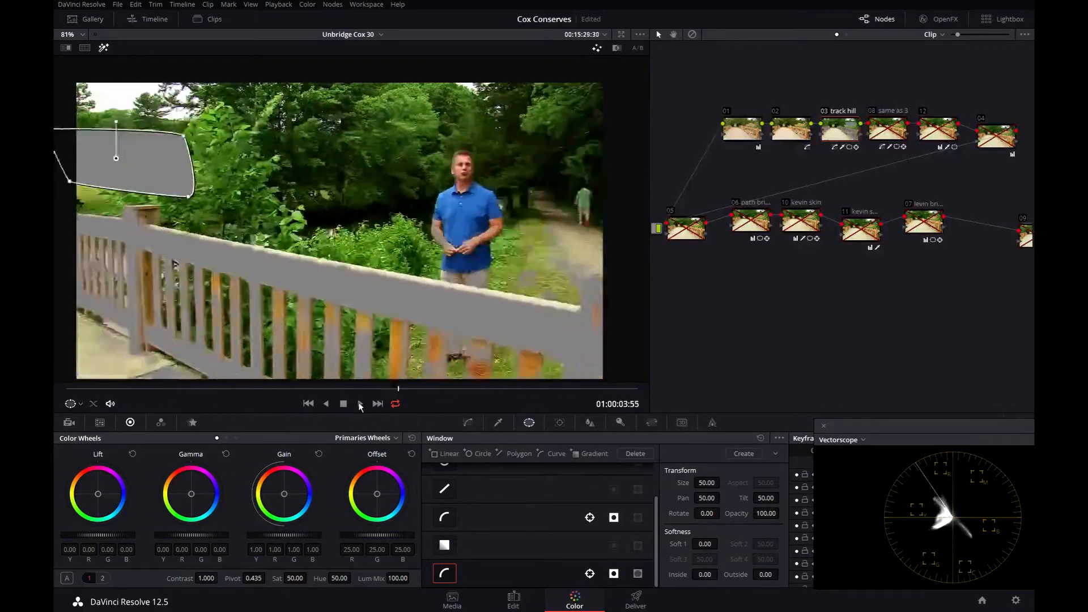
drag(102, 378, 63, 377)
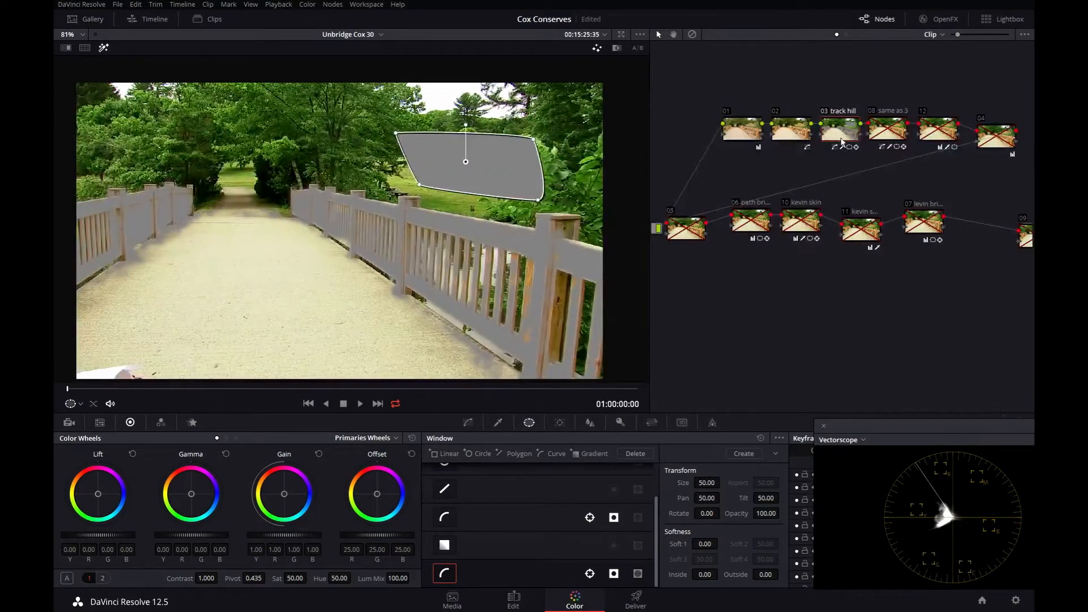
key(shift+h)
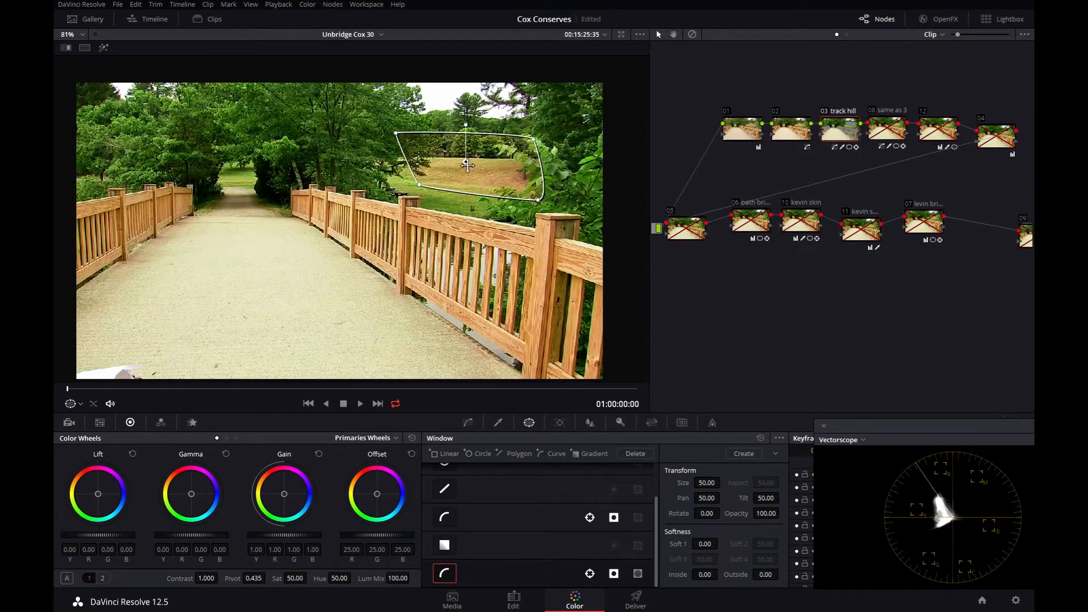
Step: Enable the same as 3 node and play its highlighted matte to examine the tracked hill key, ending on the first frame without the highlight
click(774, 436)
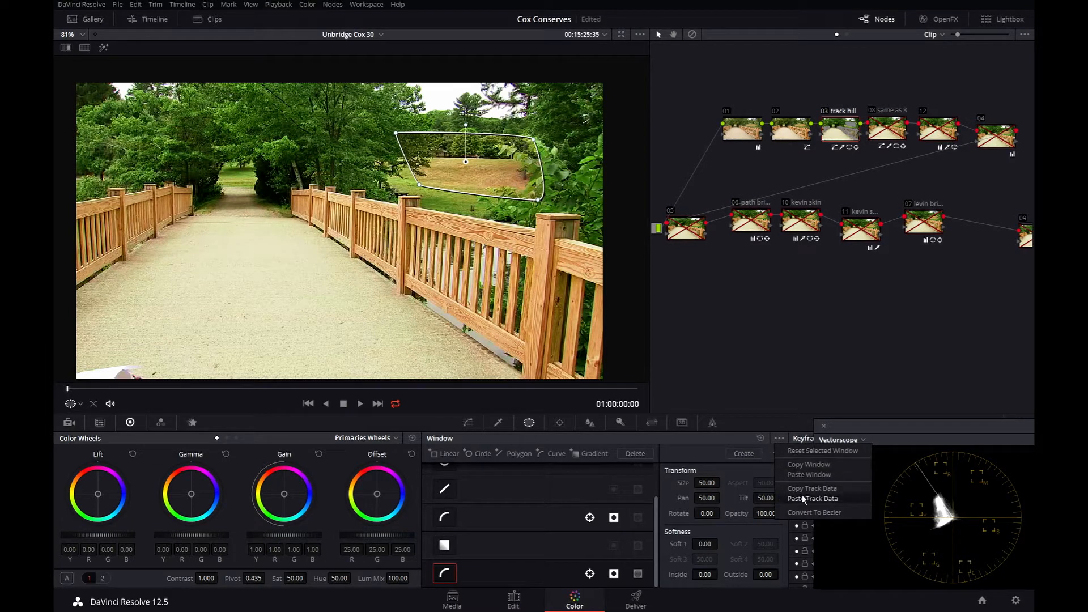
click(880, 129)
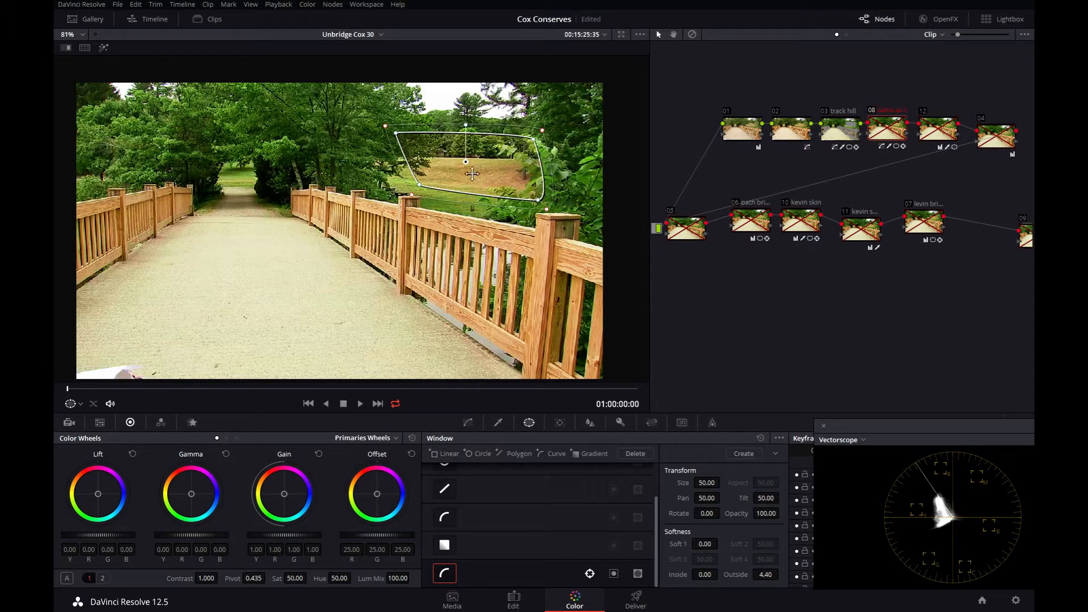
key(ctrl+d)
key(shift+h)
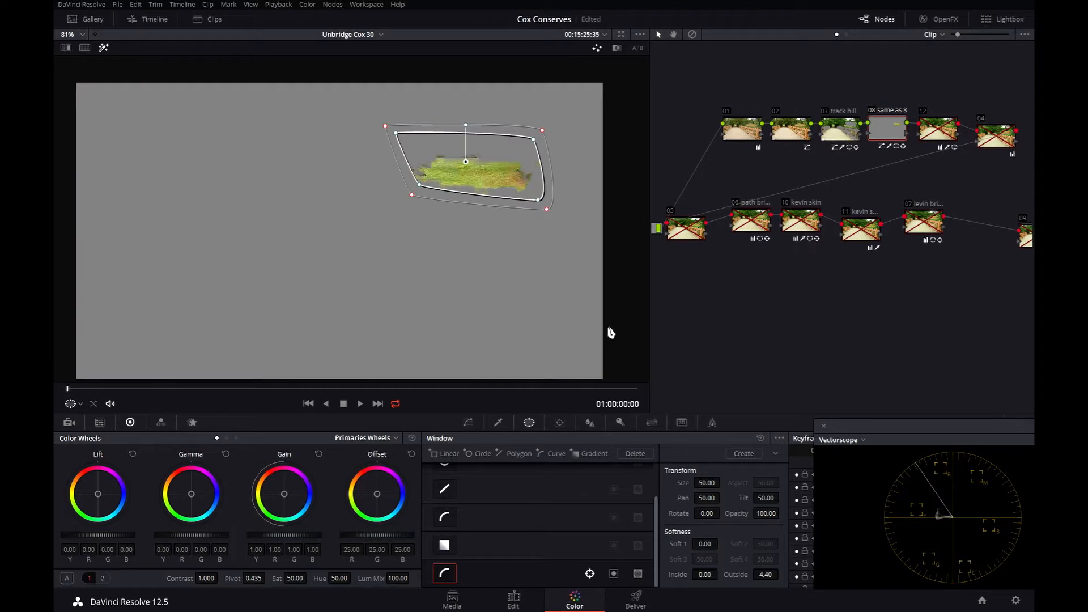
click(361, 403)
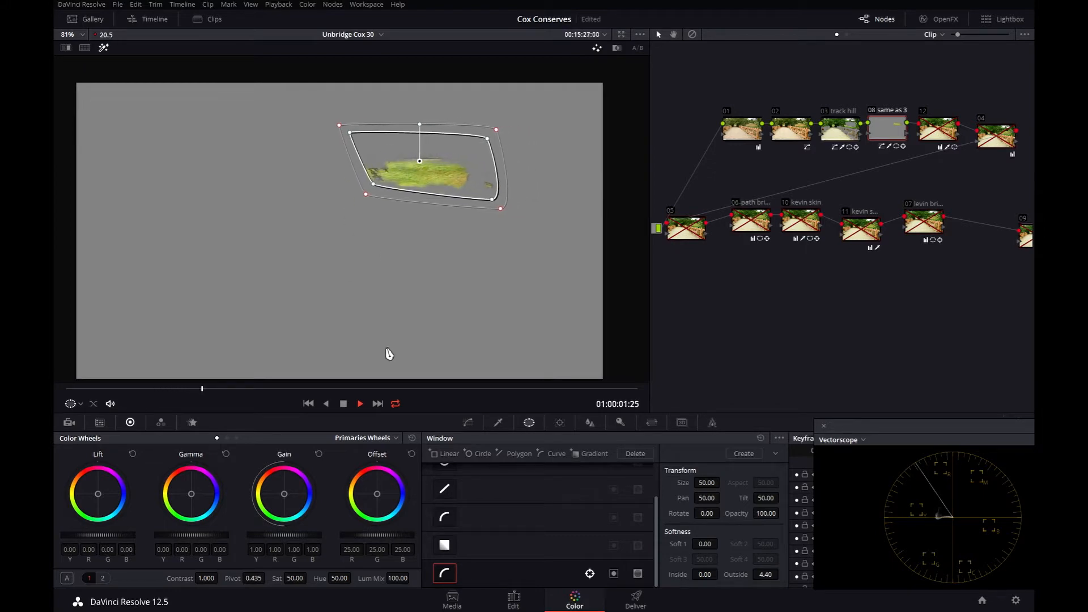
click(343, 404)
key(shift+h)
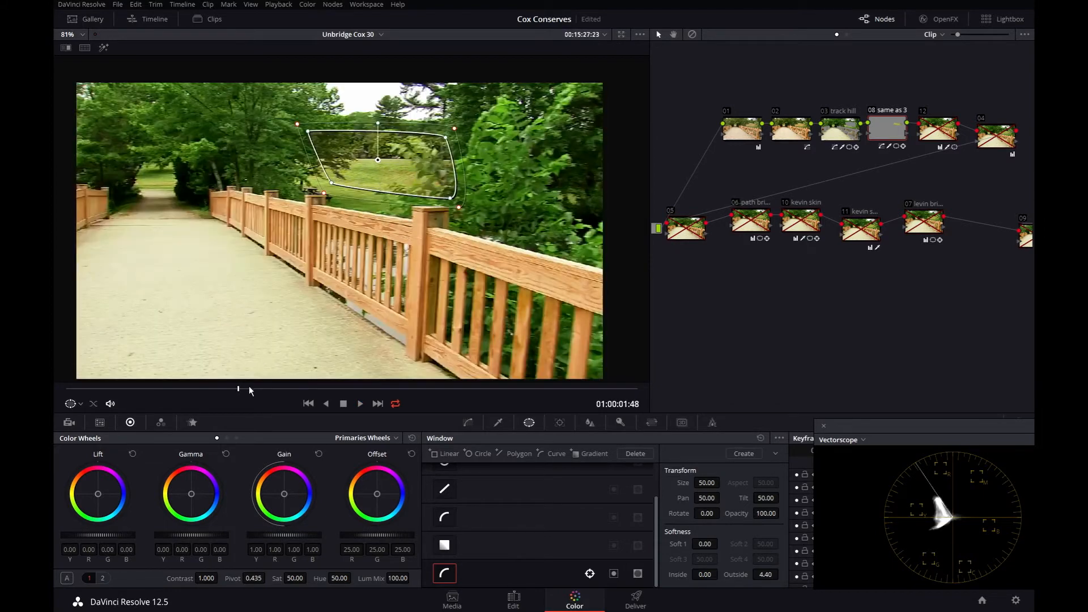
drag(249, 387, 55, 392)
Step: Examine the Hue Vs Hue curves of the same as 3 and track hill nodes with the hill viewed up close
key(shift+z)
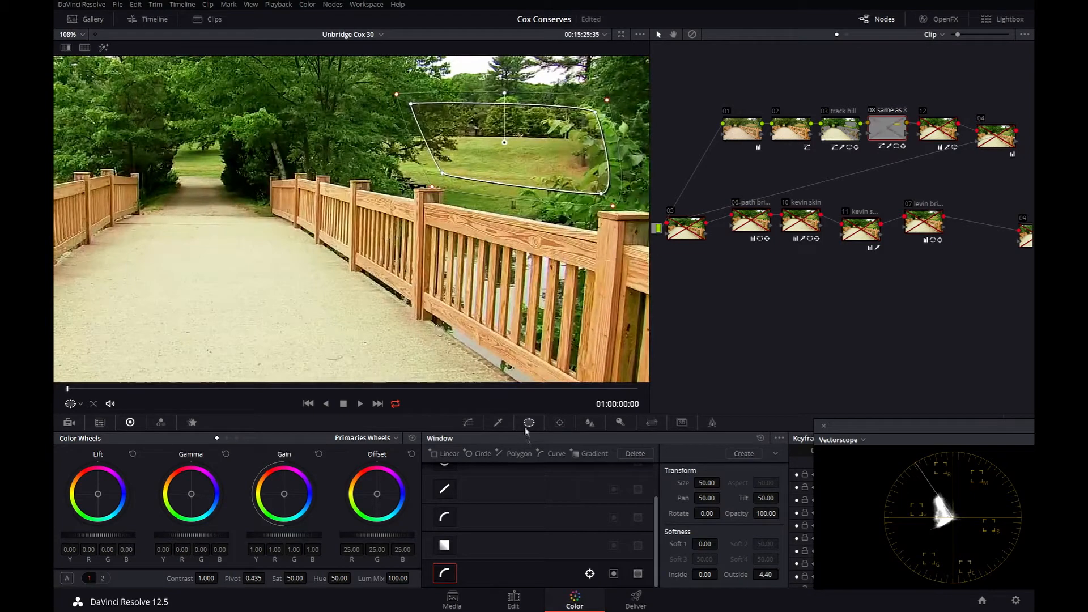
click(468, 422)
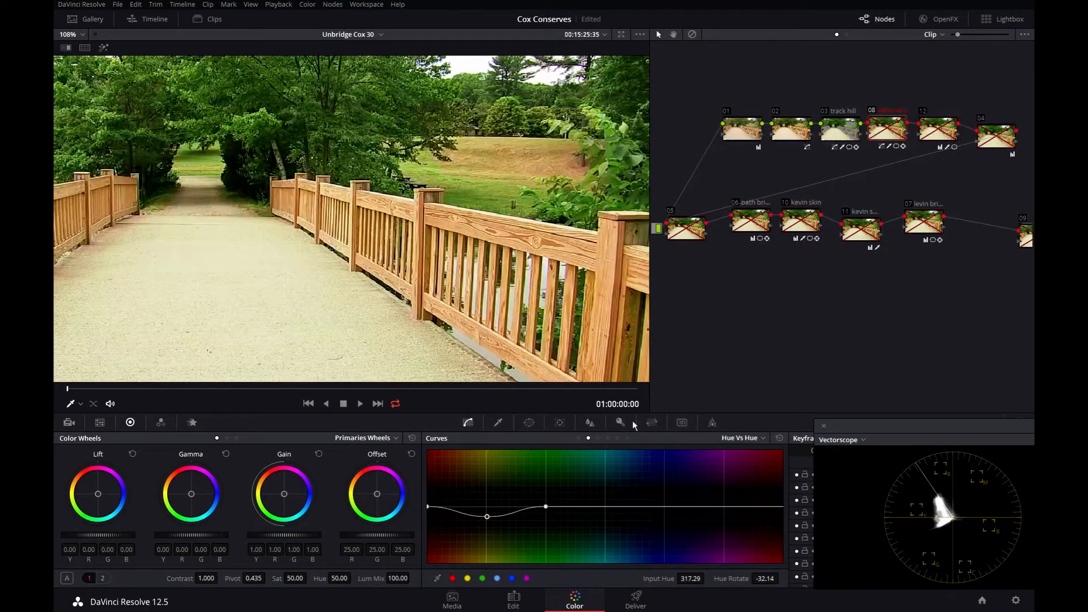
scroll(496, 229, up, 4)
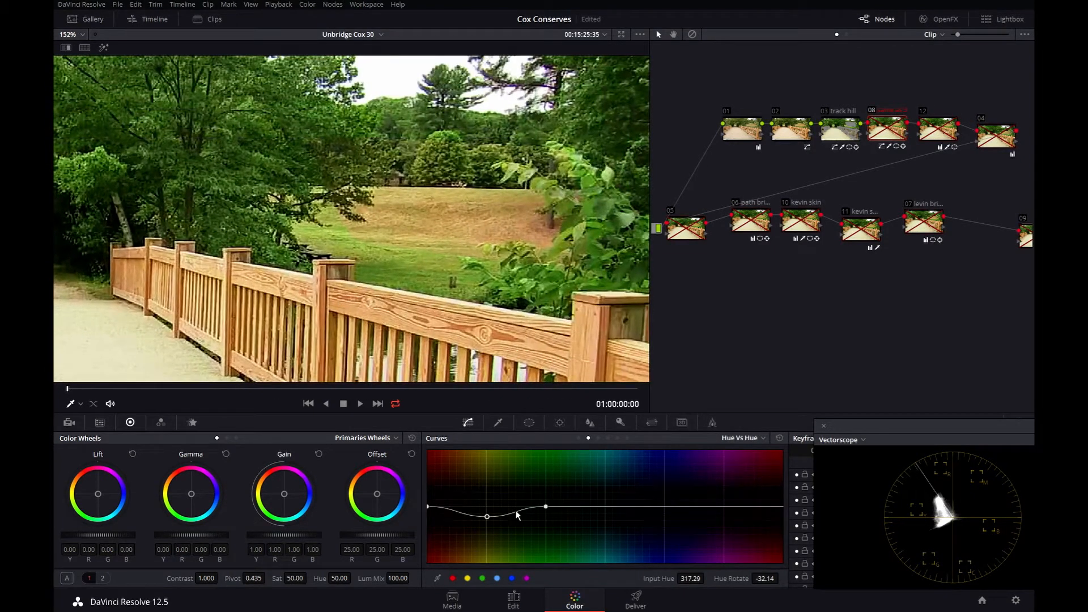
drag(488, 520, 486, 515)
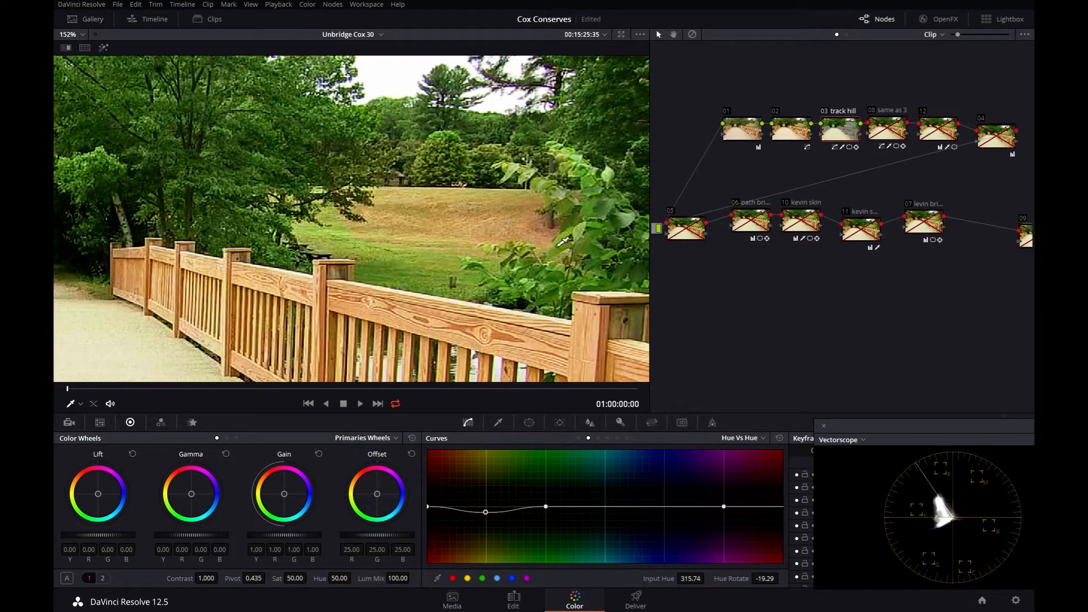
Step: Toggle the same as 3 node on and off to compare the hill's color with and without its hue shift
click(877, 131)
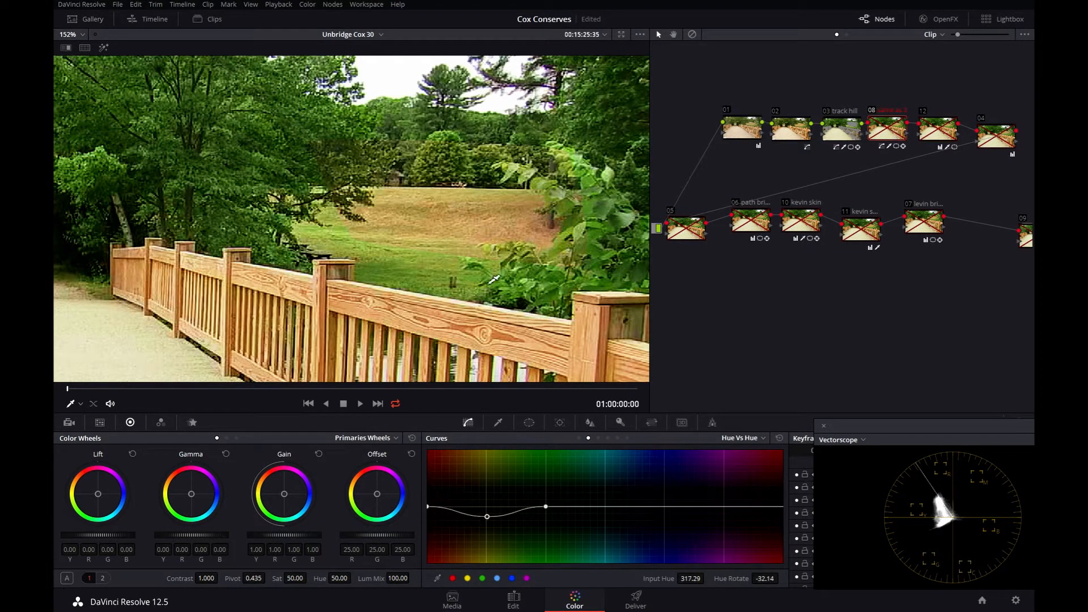
key(ctrl+d)
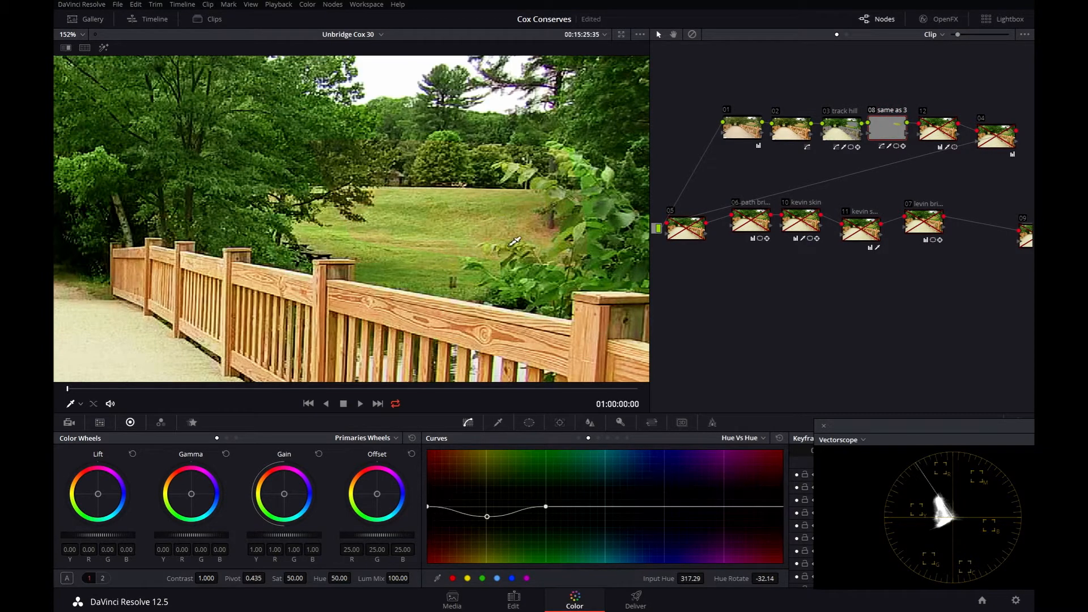
scroll(498, 238, down, 2)
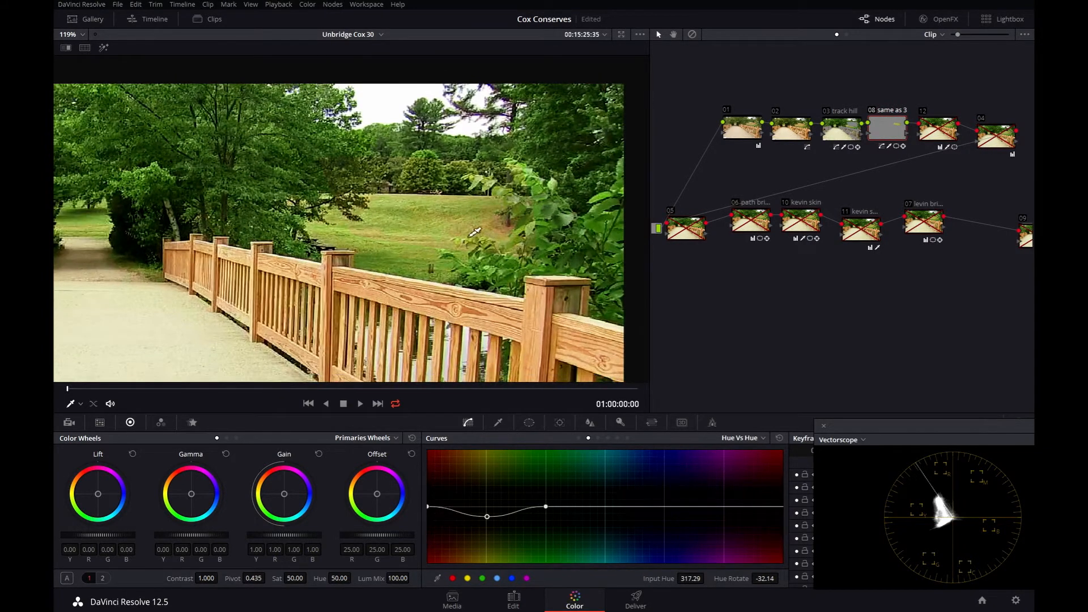
key(ctrl+d)
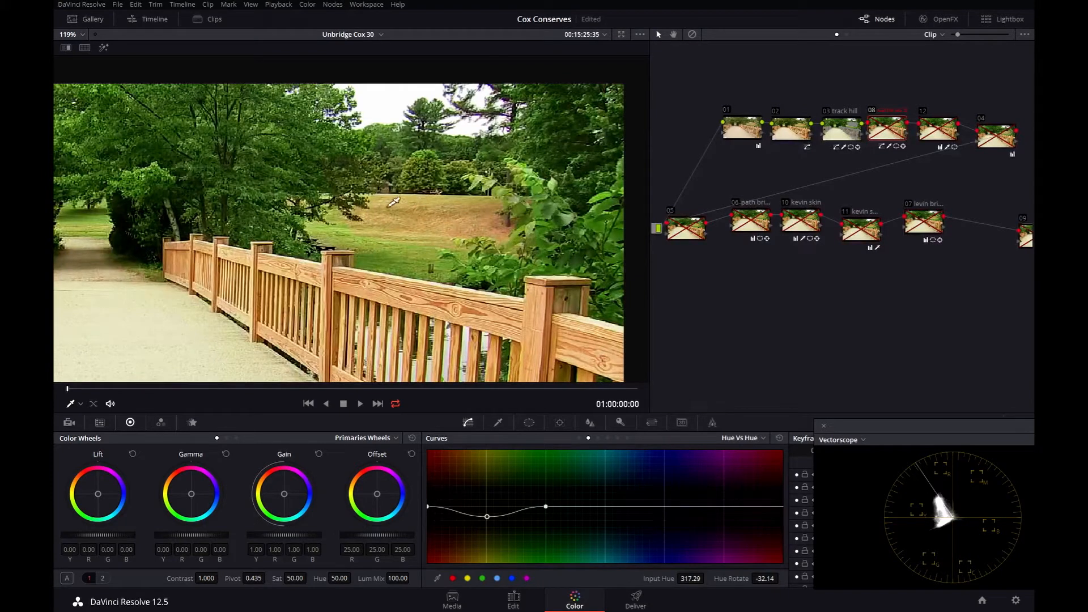
key(ctrl+d)
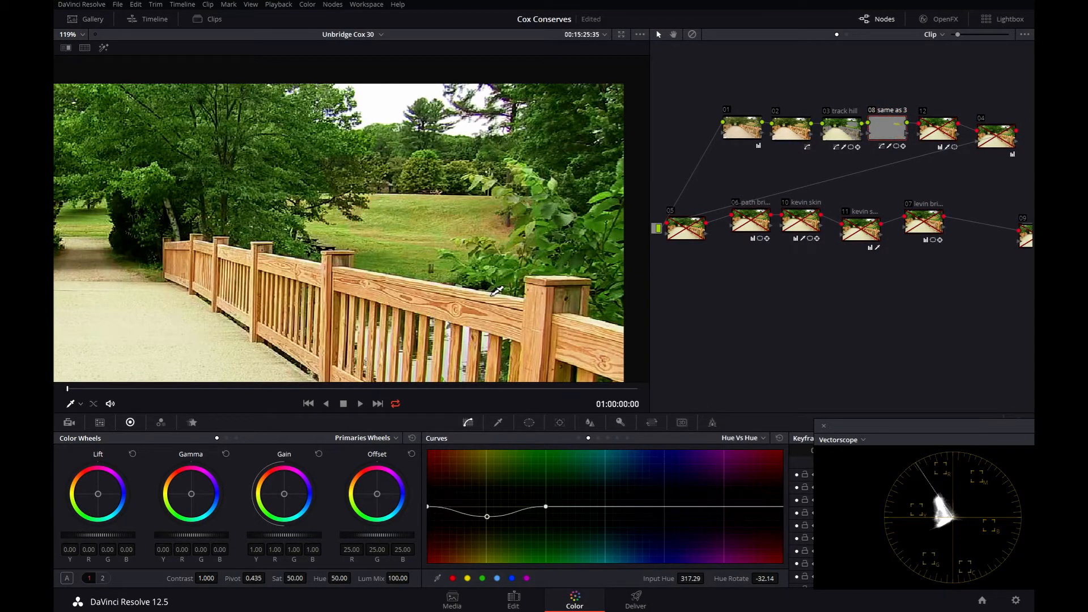
Step: Play the clip with and without the same as 3 correction, return to the first frame and leave the node enabled
key(shift+z)
click(360, 404)
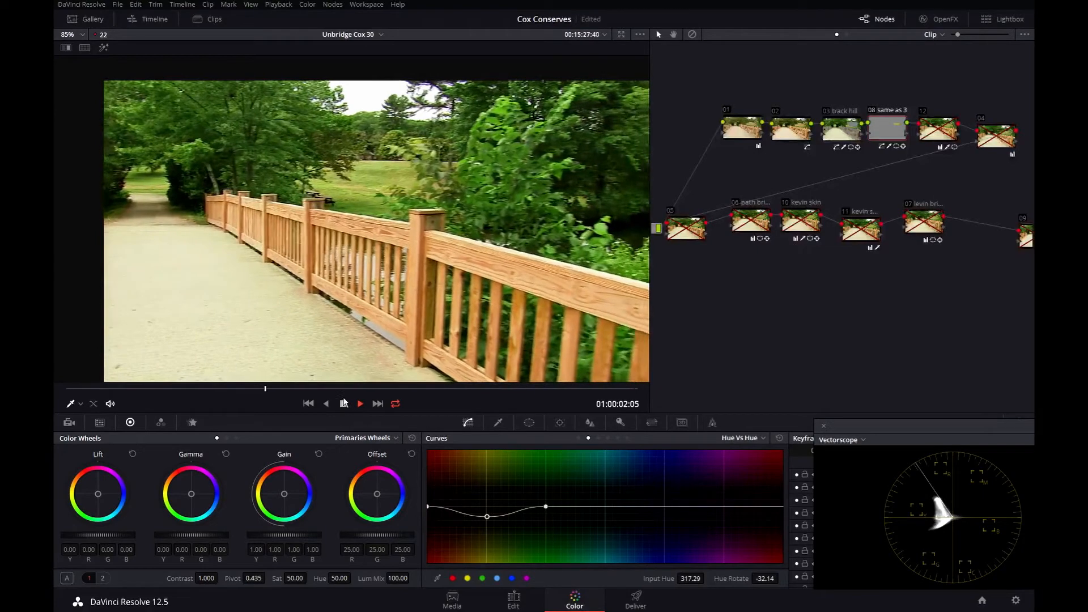
click(343, 403)
drag(278, 389, 66, 388)
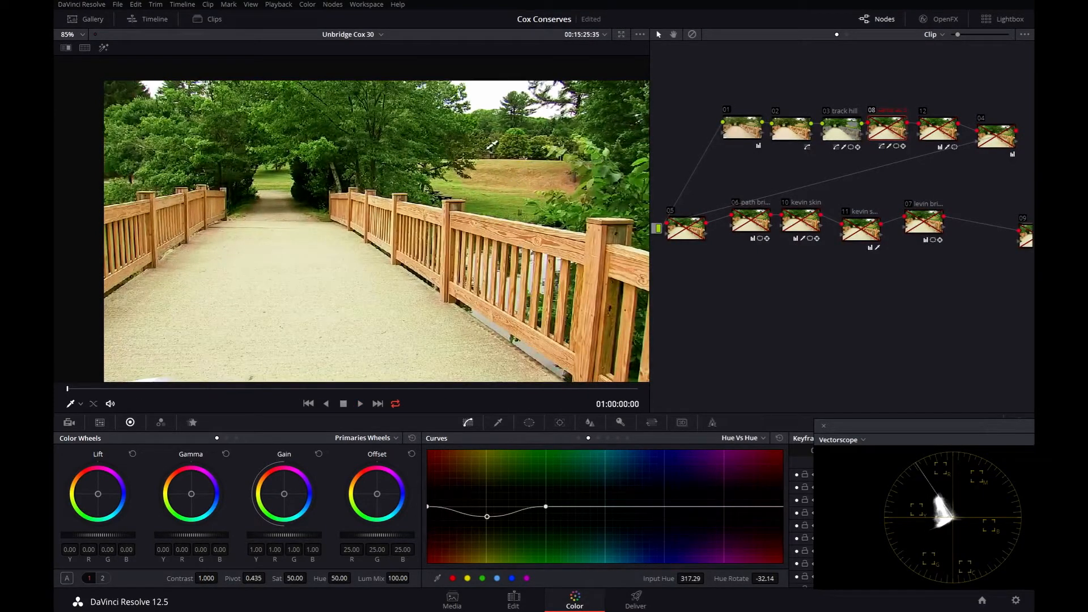
click(360, 403)
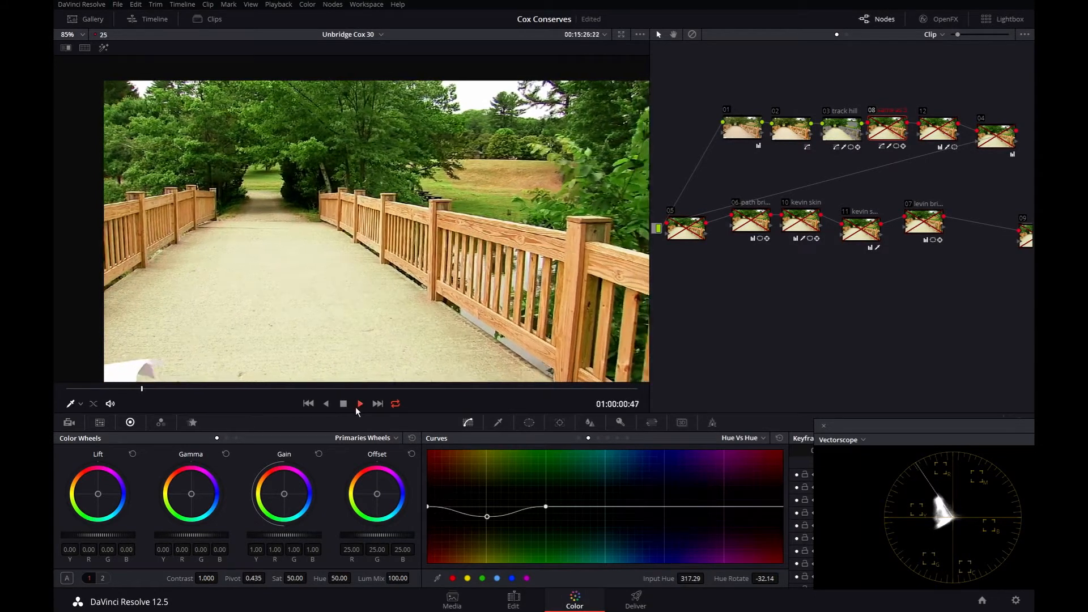
click(325, 404)
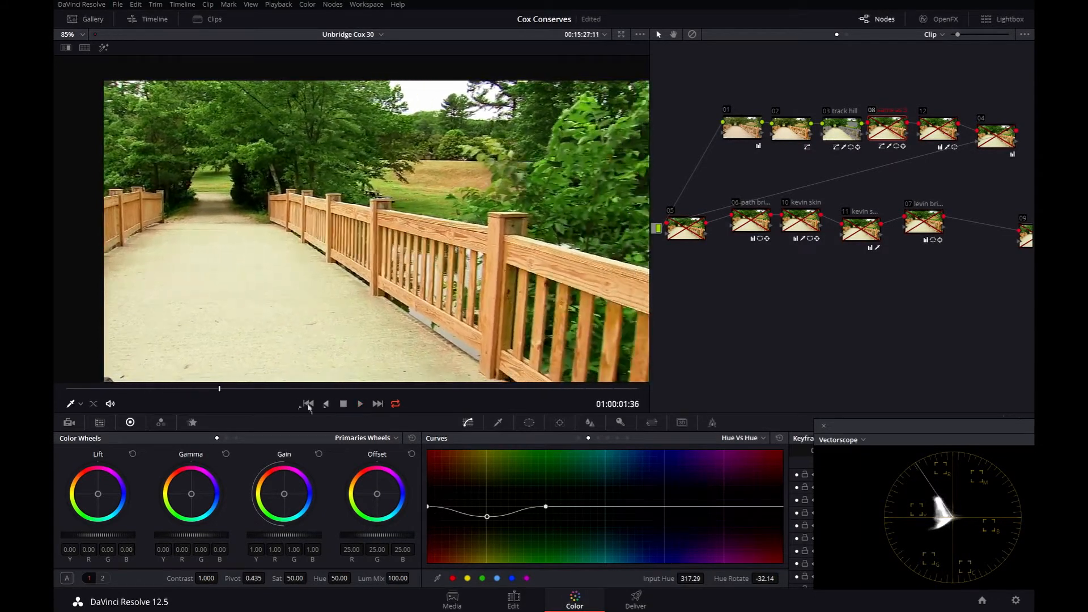
click(308, 404)
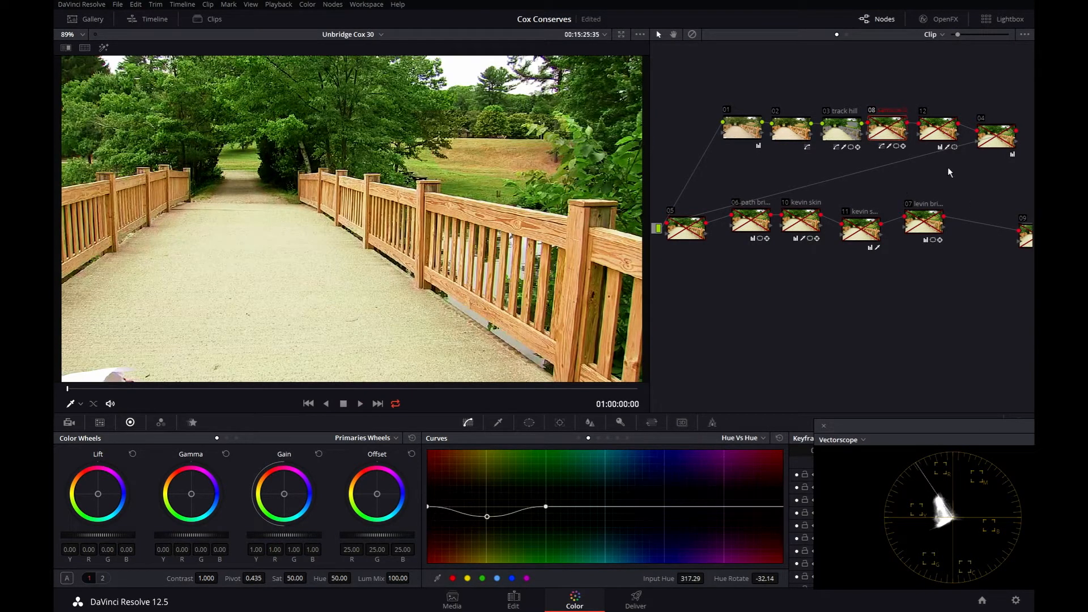
key(ctrl+d)
Step: Enable node 12, inspect its highlighted sky matte and compare the sky with and without the correction
click(944, 138)
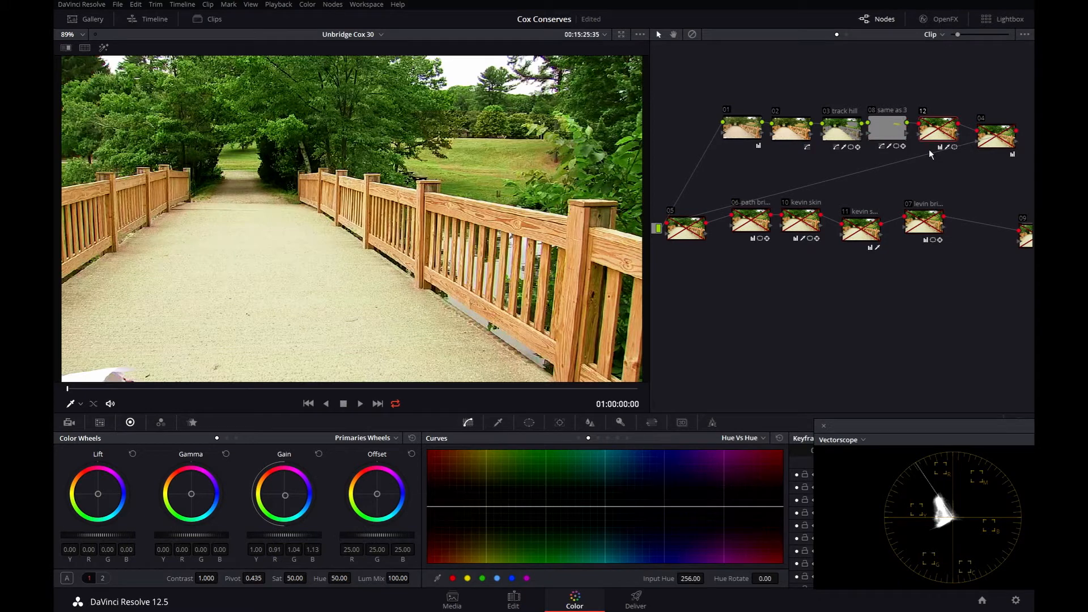
key(shift+h)
key(ctrl+d)
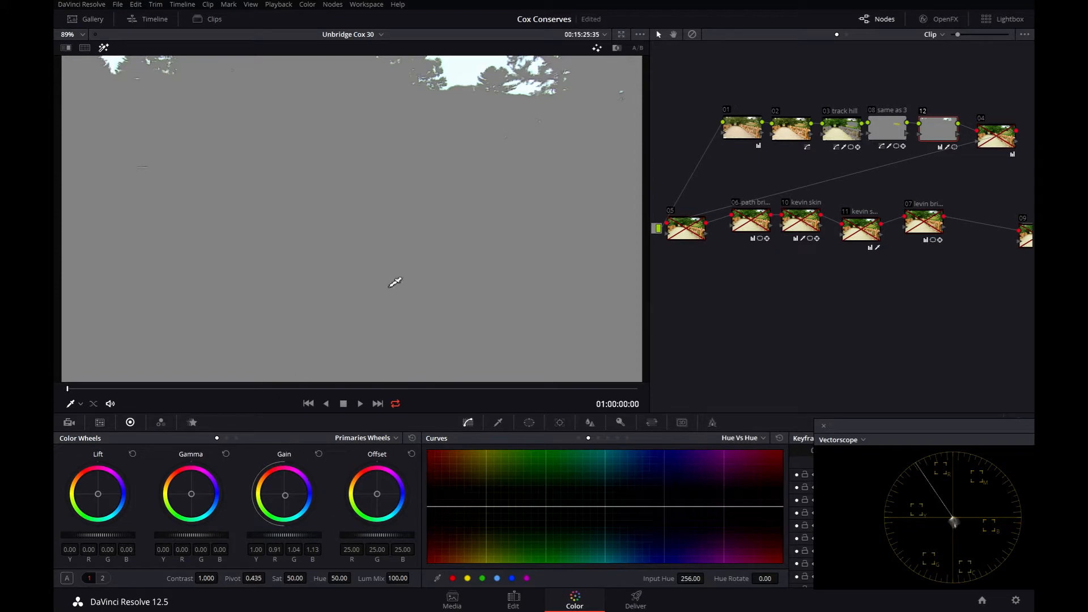
key(shift+h)
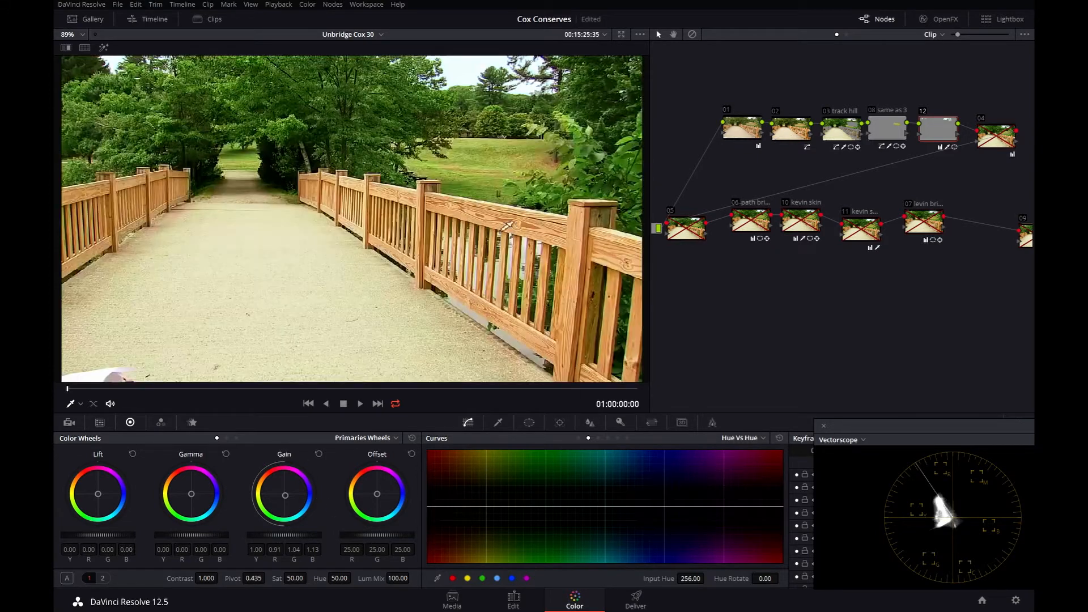
key(ctrl+d)
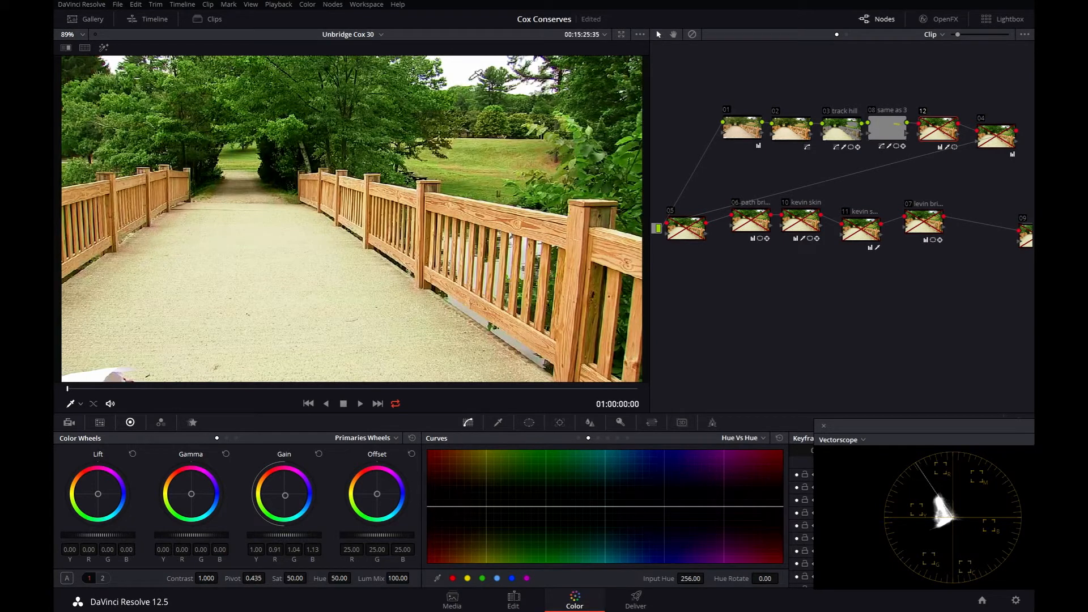
key(ctrl+d)
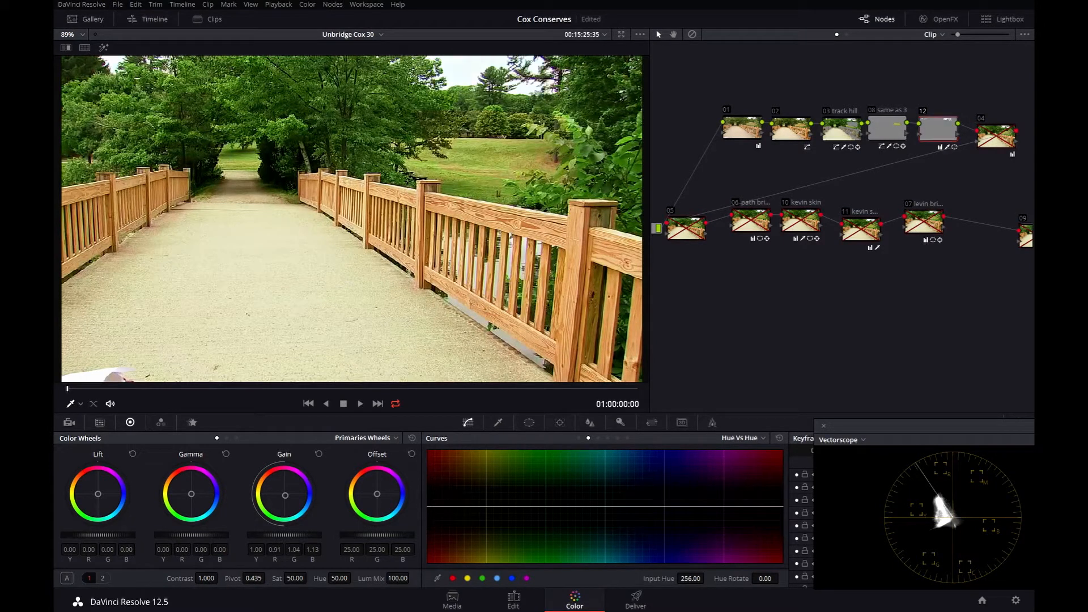
Step: Play the clip to check node 12's sky correction, and return to the first frame with node 04 selected and the image fitted
click(358, 404)
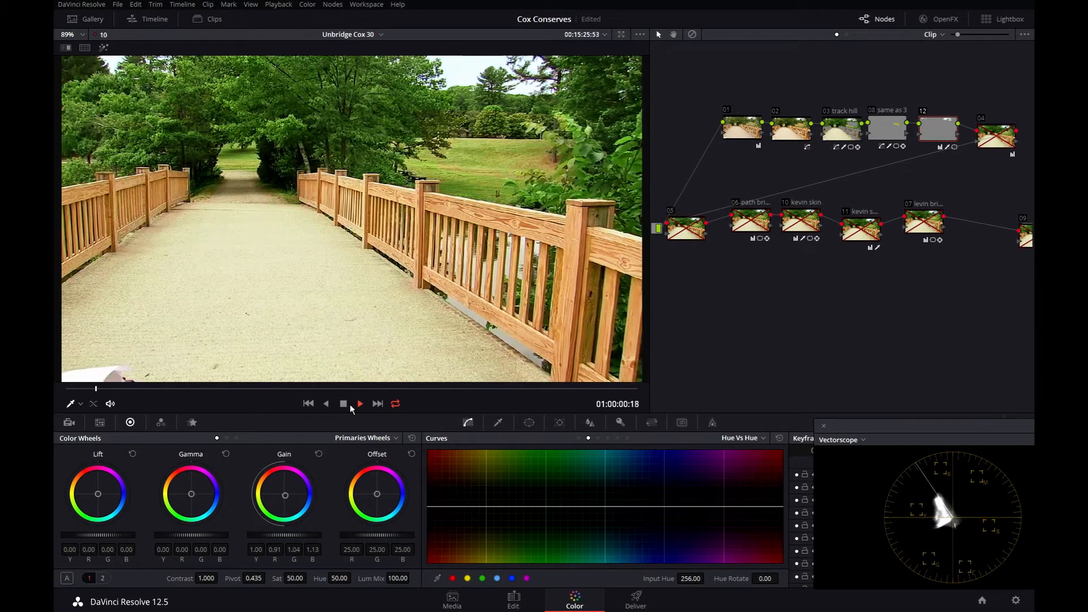
click(343, 403)
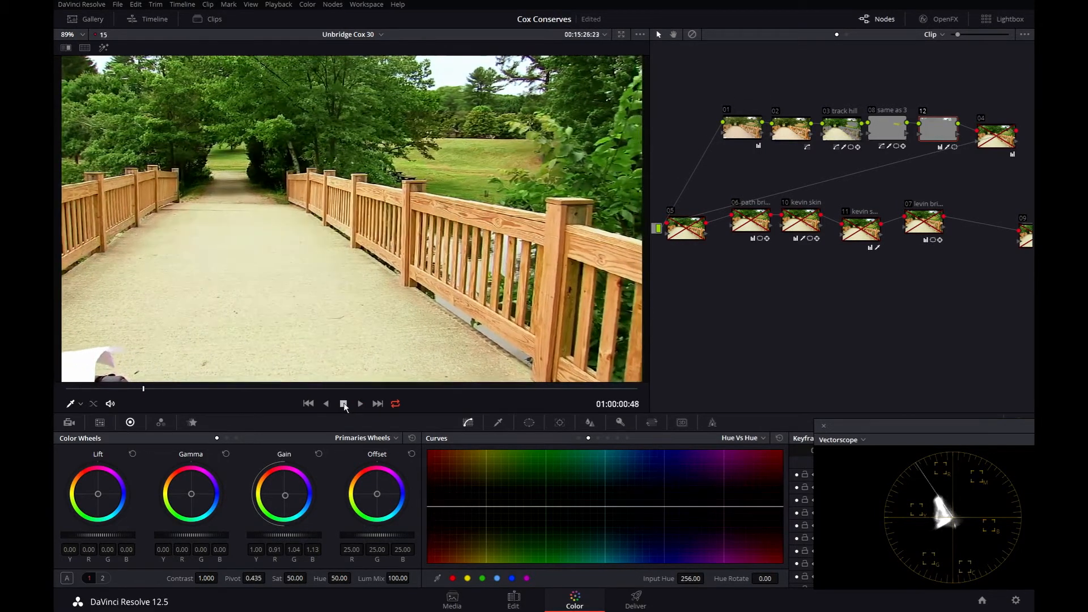
key(shift+h)
drag(136, 391, 56, 381)
key(shift+h)
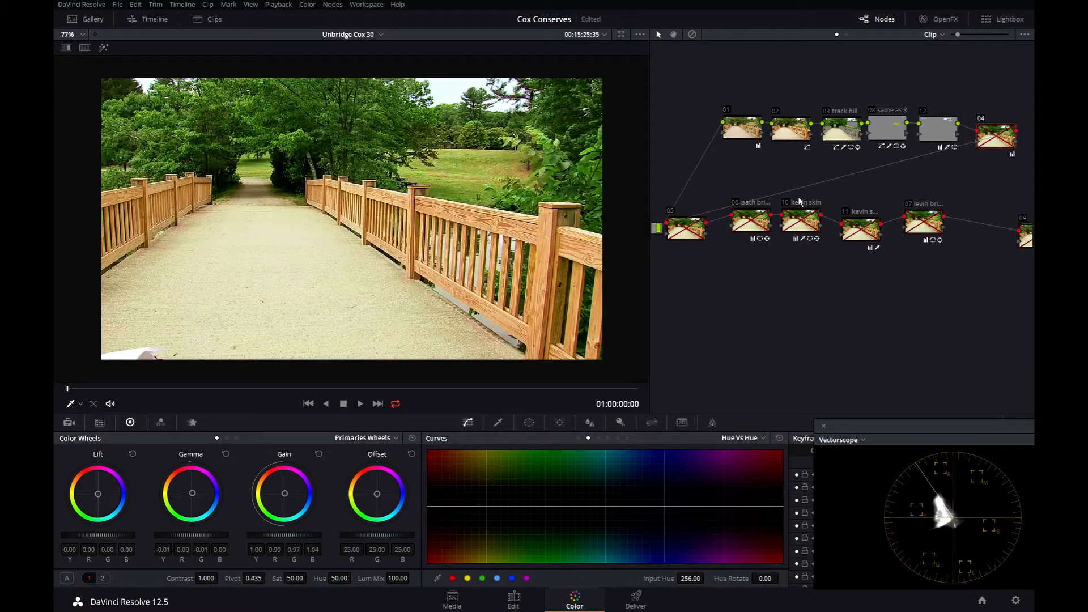
click(82, 36)
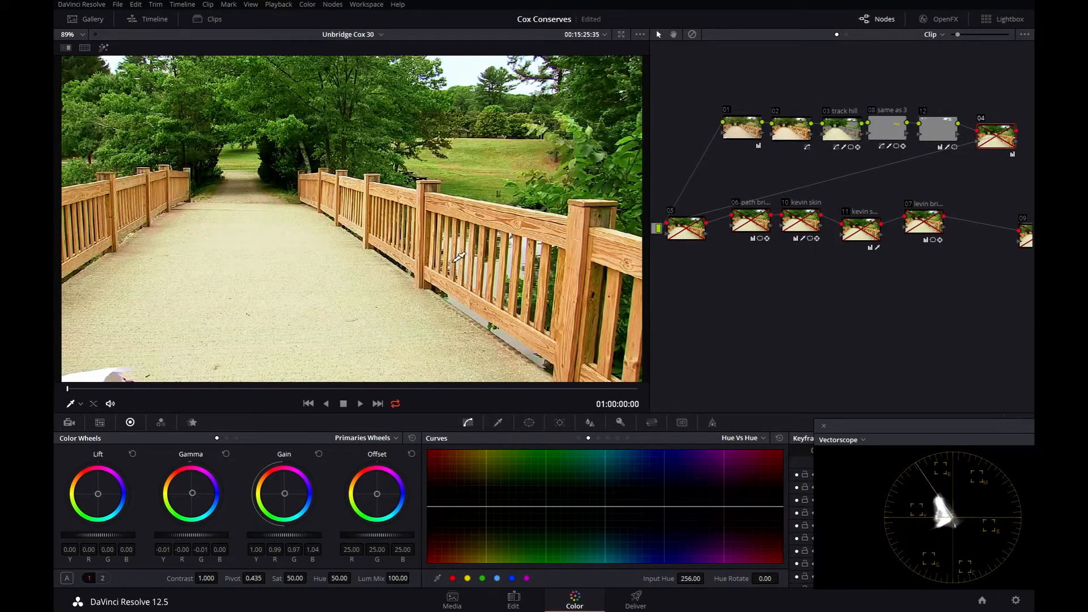
Step: Enable node 04 and move the scopes window into full view to compare the vectorscope and waveform with and without the correction
key(ctrl+d)
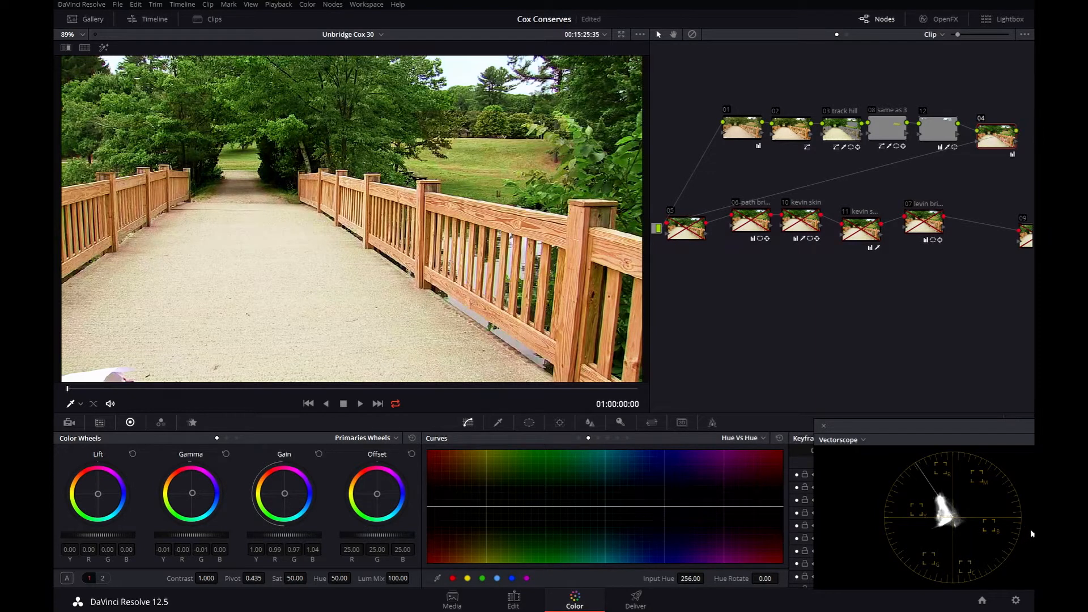
drag(892, 427, 539, 427)
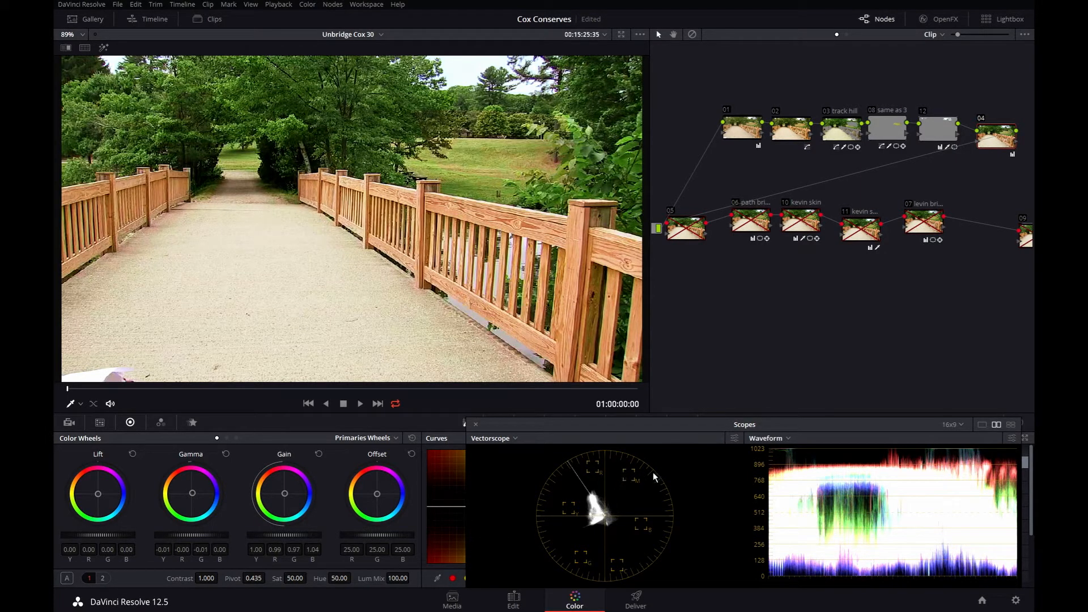
key(ctrl+d)
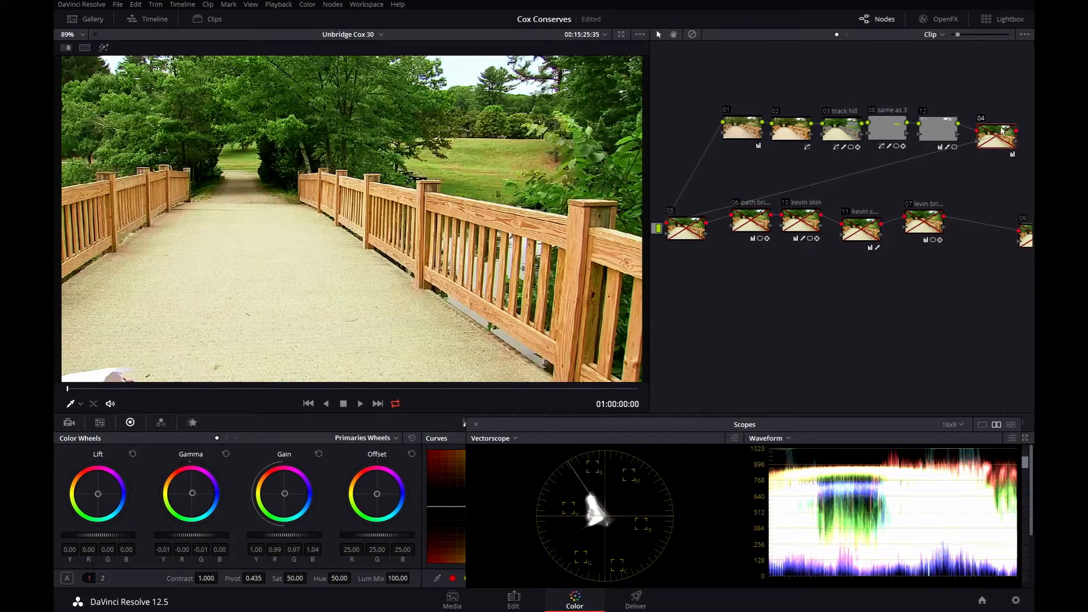
key(ctrl+d)
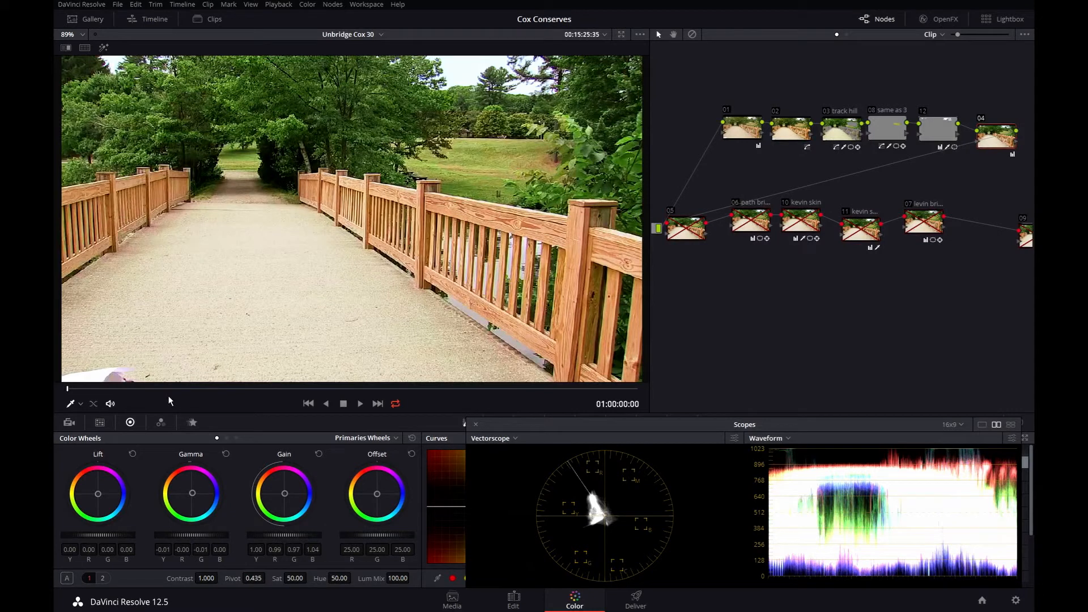
Step: Toggle node 04 repeatedly to compare the white areas in the image and waveform, leaving the node enabled
key(ctrl+d)
key(ctrl+d)
key(ctrl+d)
key(ctrl+d)
key(ctrl+d)
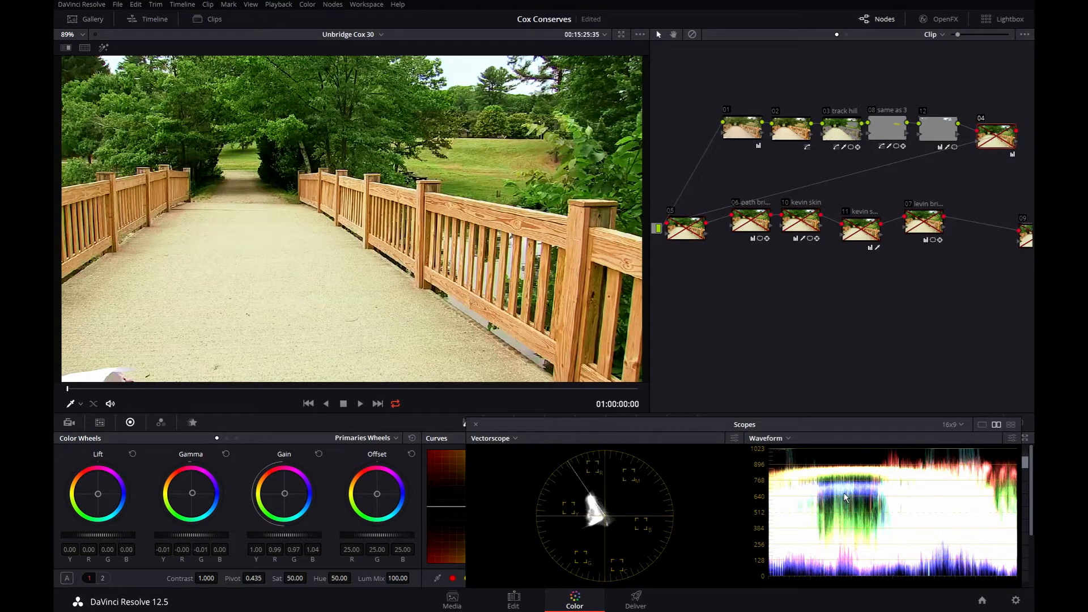
key(ctrl+d)
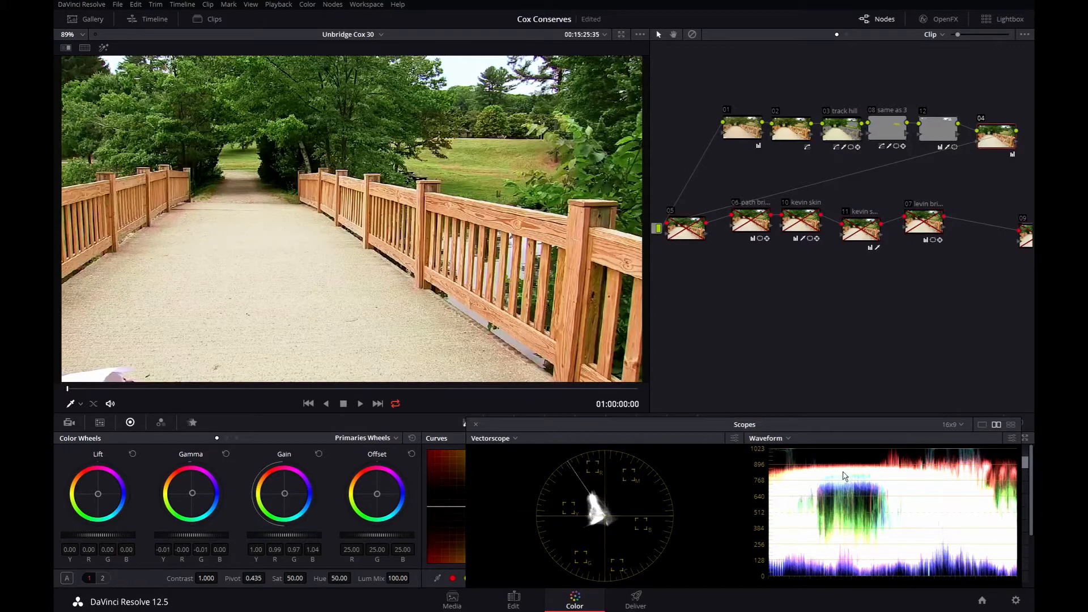
key(ctrl+d)
key(ctrl+d)
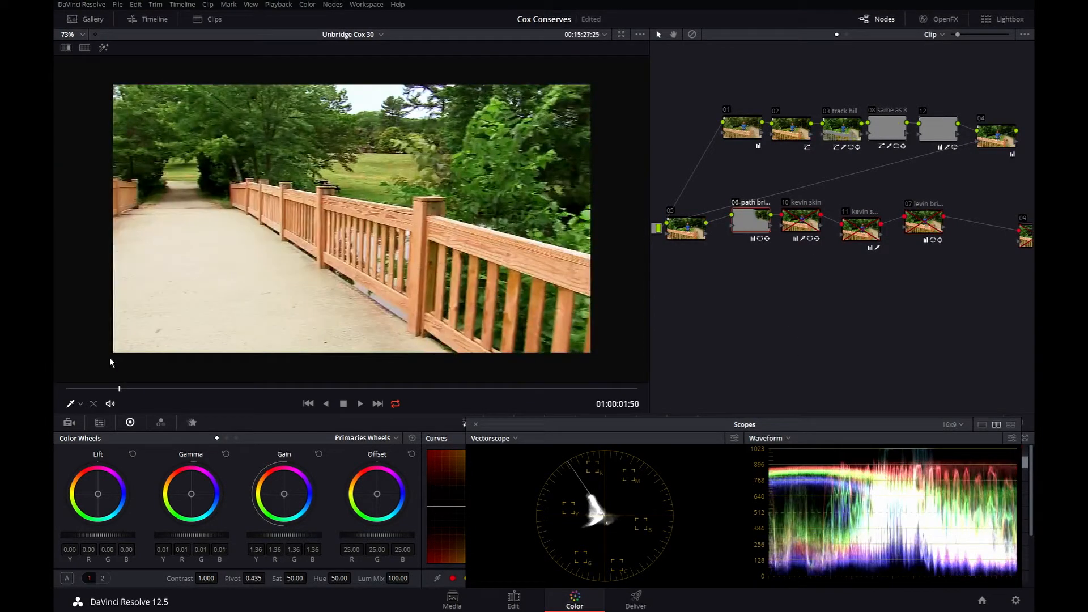
Step: Fit the clip in the viewer, scrub from the bridge opening to the last frame at 01:00:05:59, and enable node 06
click(75, 34)
click(84, 50)
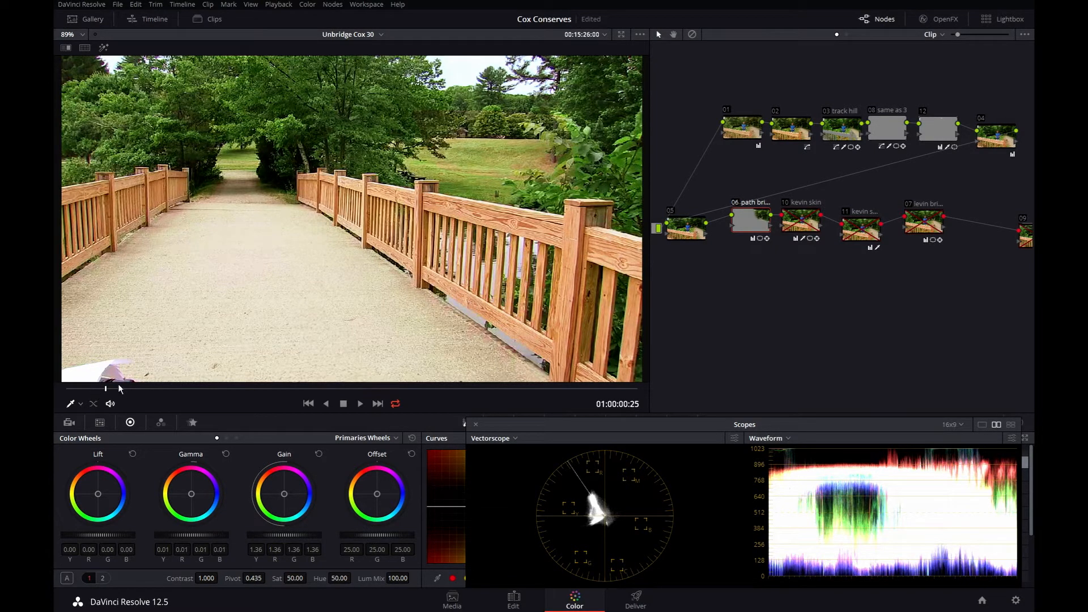
drag(104, 391, 340, 398)
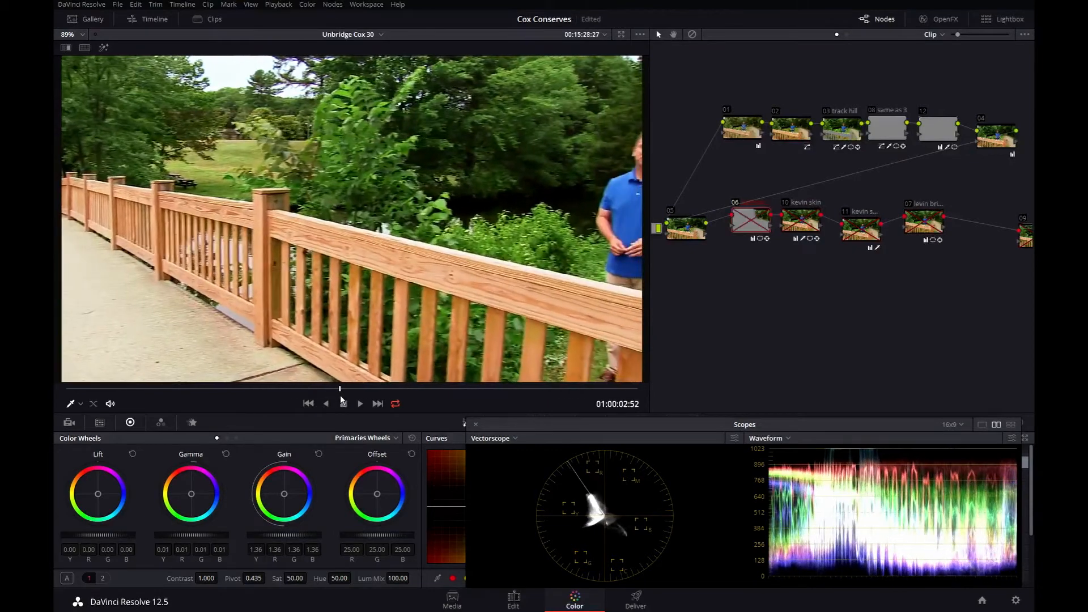
drag(340, 392, 635, 397)
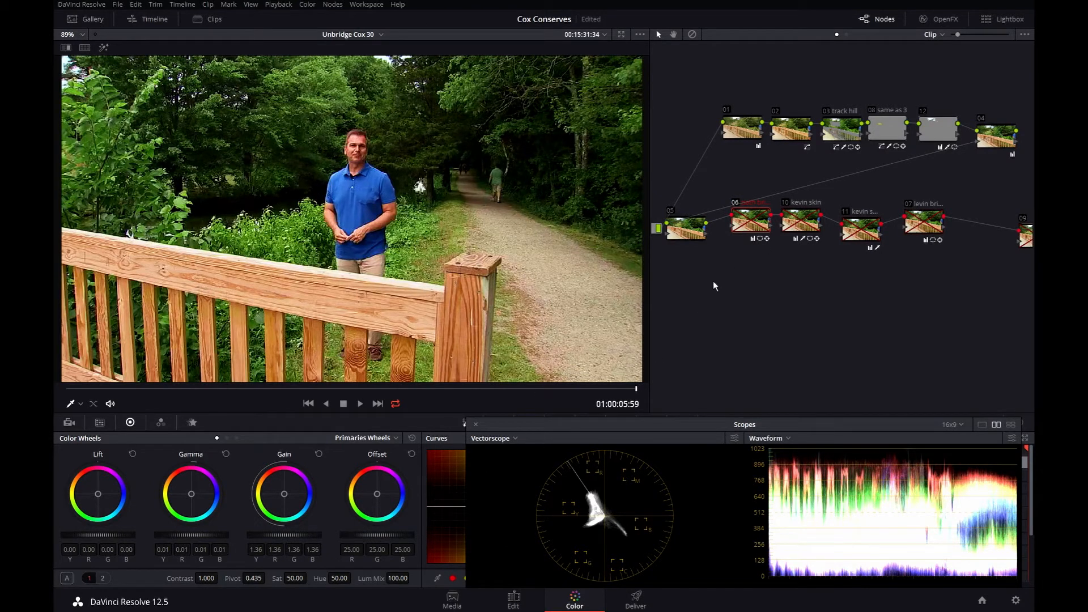
drag(742, 226, 743, 229)
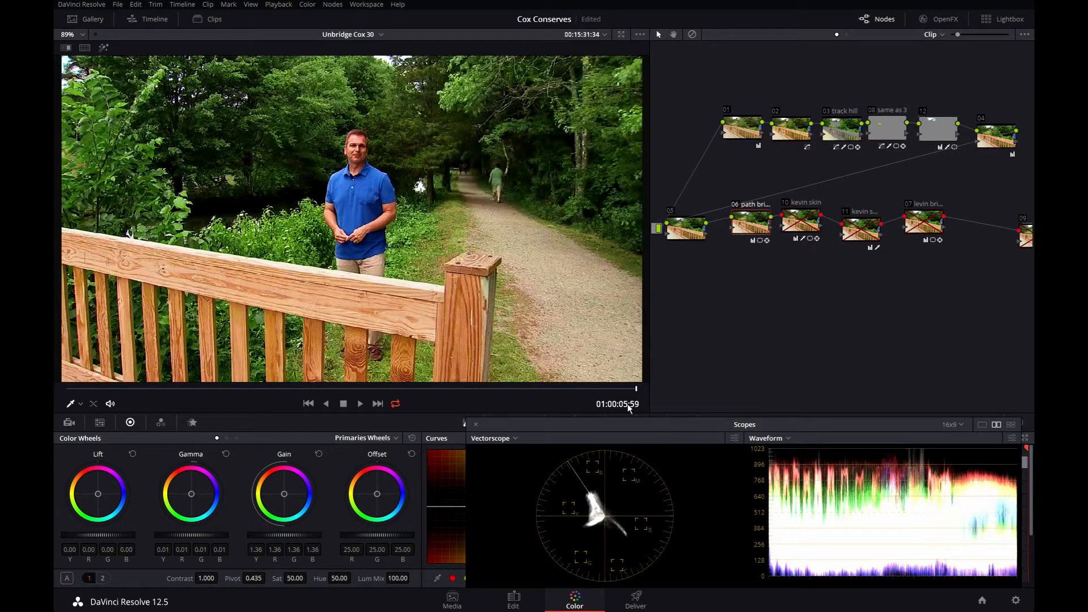
Step: Move the scopes aside, show node 06's curve window over the path, and inspect its full outline and highlighted matte
drag(527, 428, 707, 430)
click(528, 423)
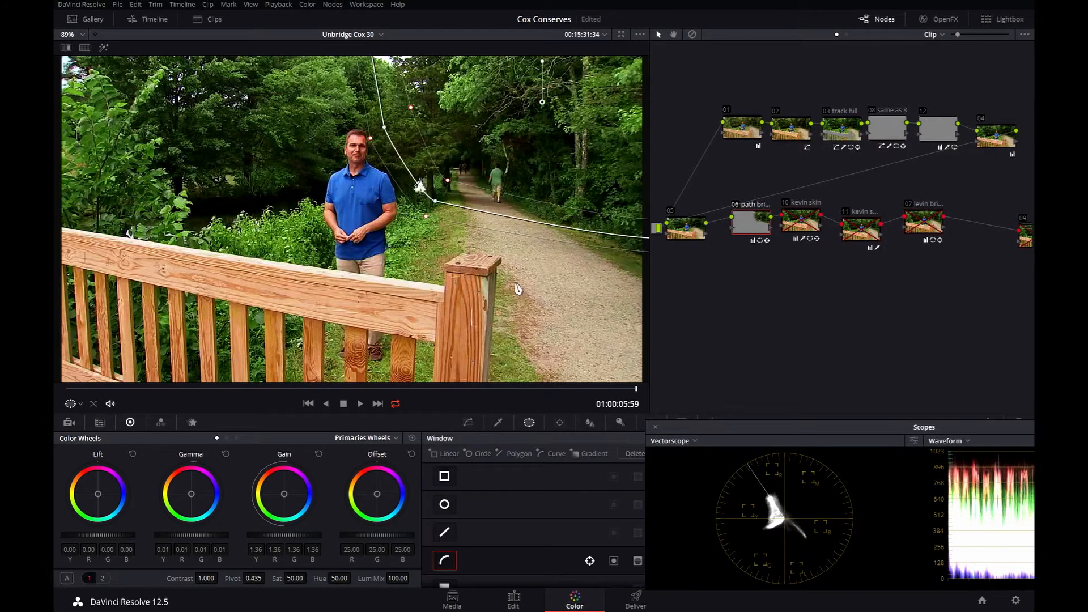
scroll(518, 289, down, 4)
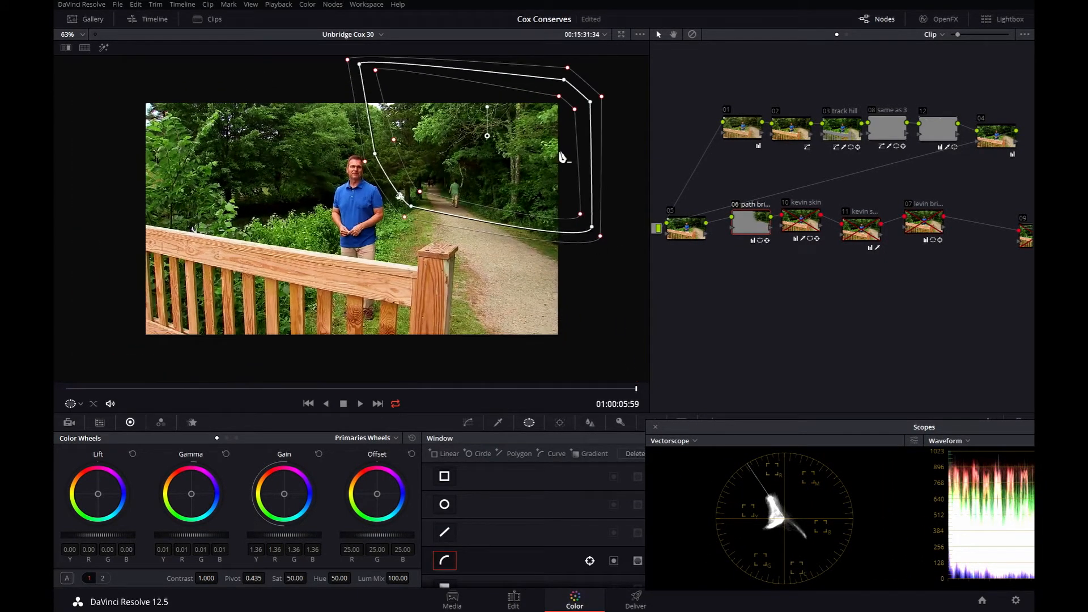
mouse_move(640, 397)
mouse_down()
mouse_move(228, 380)
mouse_move(636, 389)
mouse_up()
key(shift+h)
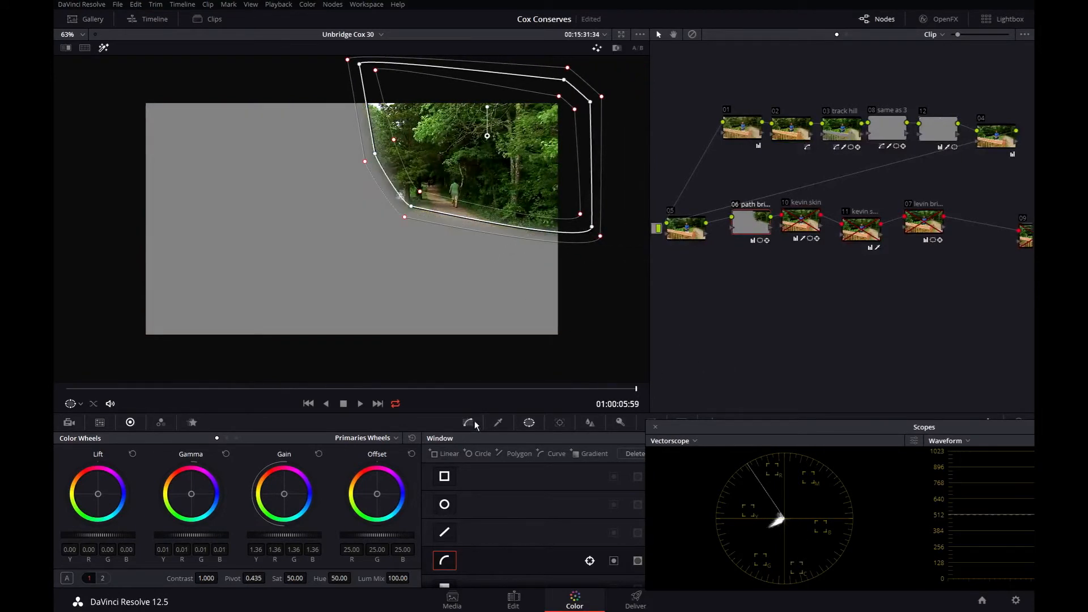
key(shift+h)
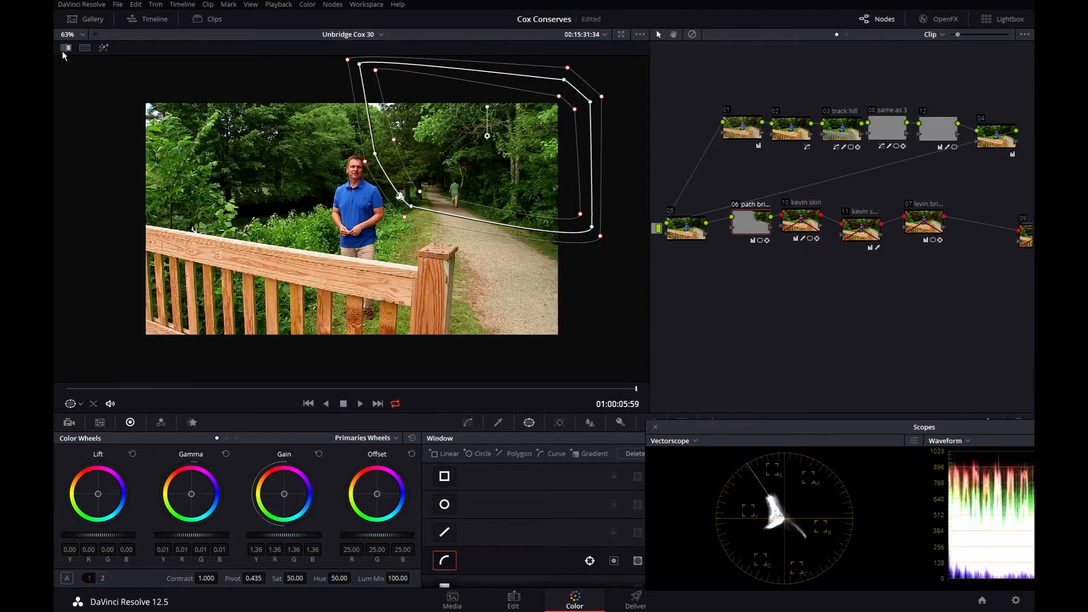
Step: Fit the image in the viewer and toggle node 06 to compare the wooded path with and without the correction
click(82, 34)
click(121, 134)
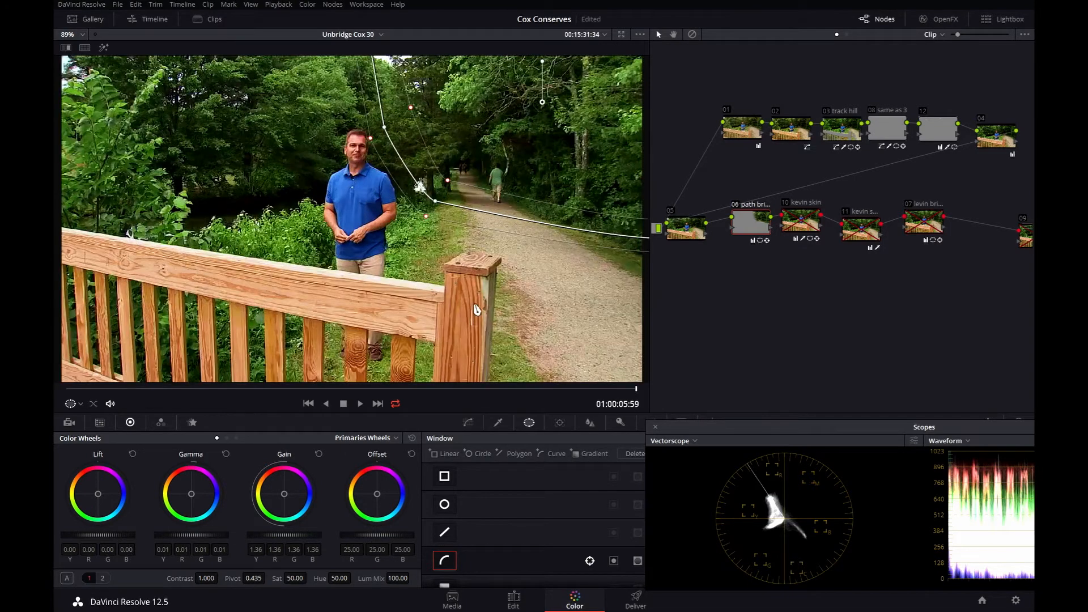
key(ctrl+d)
key(ctrl+d)
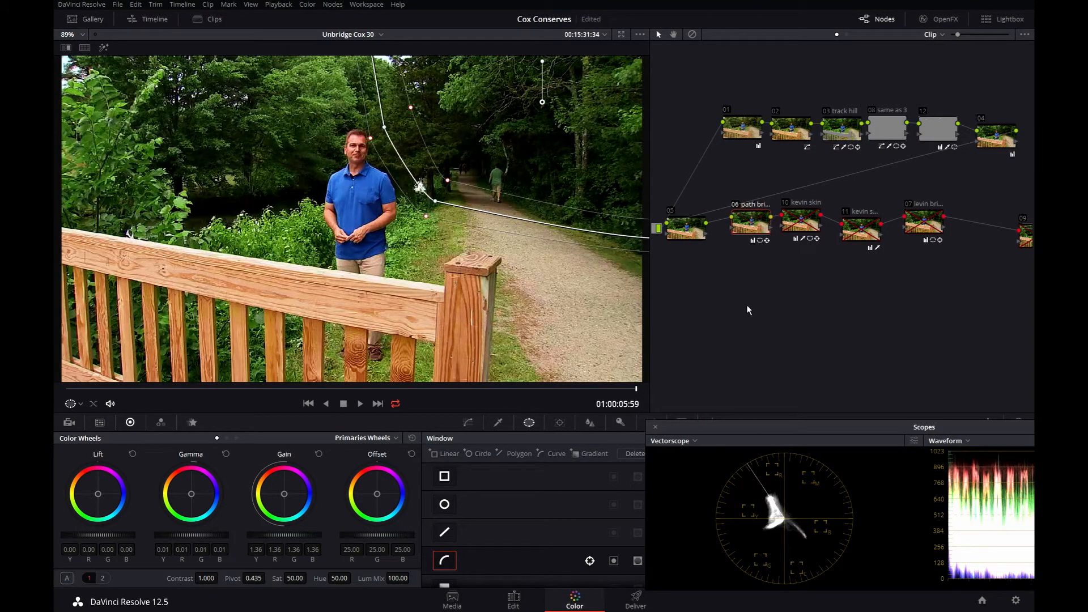
key(ctrl+d)
key(ctrl+d)
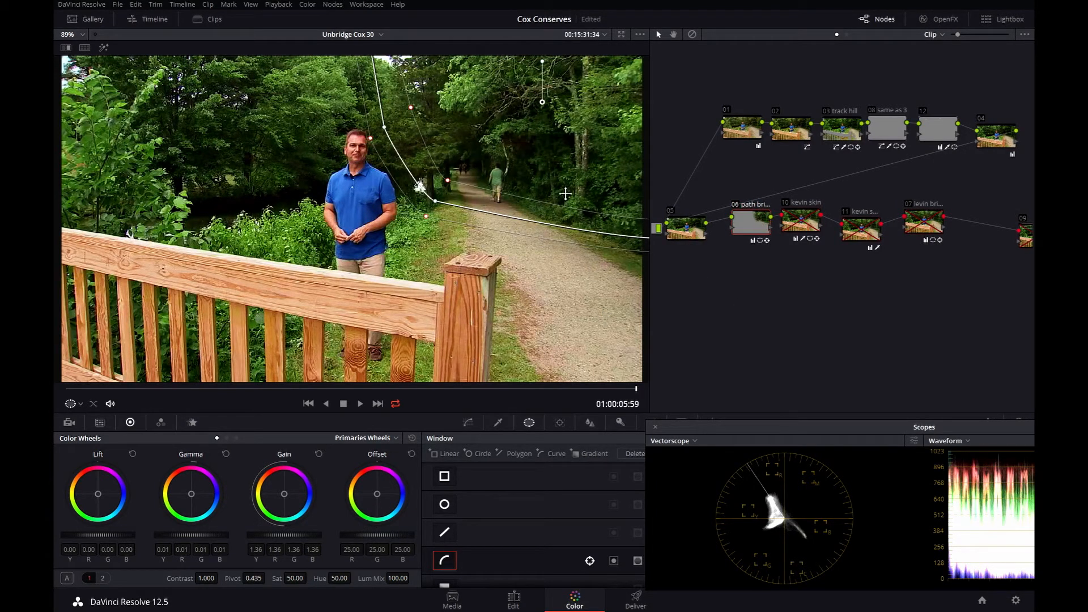
Step: Enable the skin correction in node 10, highlight its face and arms matte, and scrub back to check the window's tracking
click(805, 231)
key(shift+h)
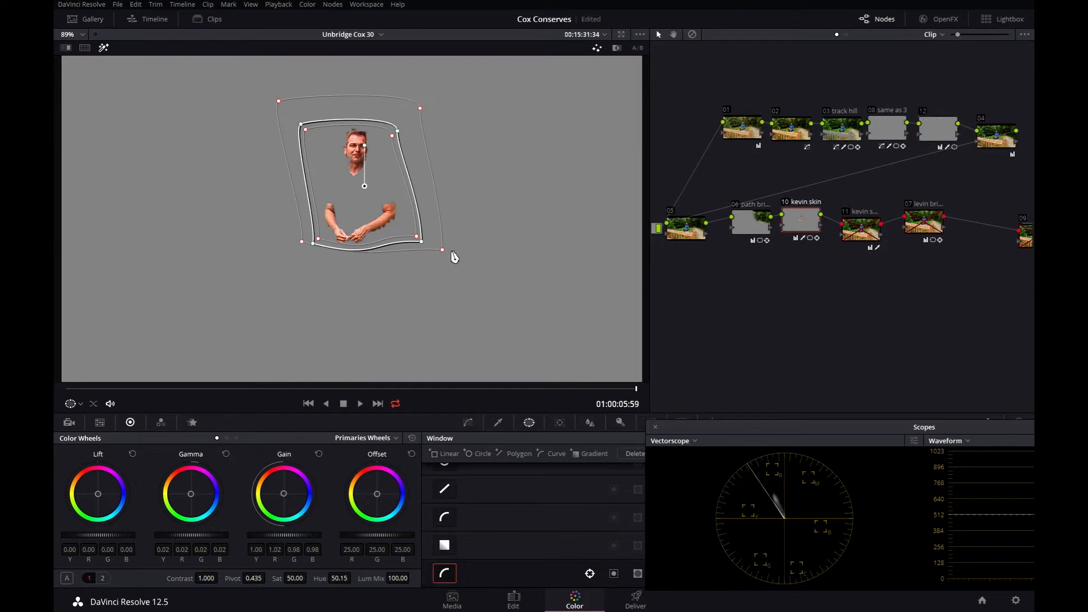
key(shift+h)
key(shift+h)
drag(635, 394, 463, 379)
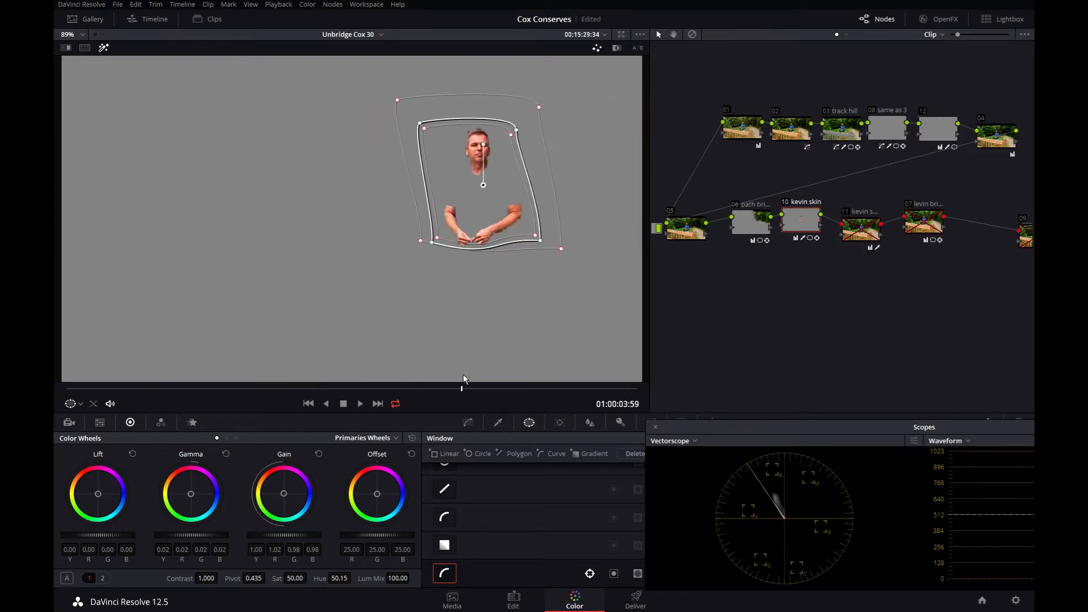
Step: Play the clip with node 10's matte enlarged to check the skin tracking, turning the highlight off before stopping
scroll(465, 319, up, 3)
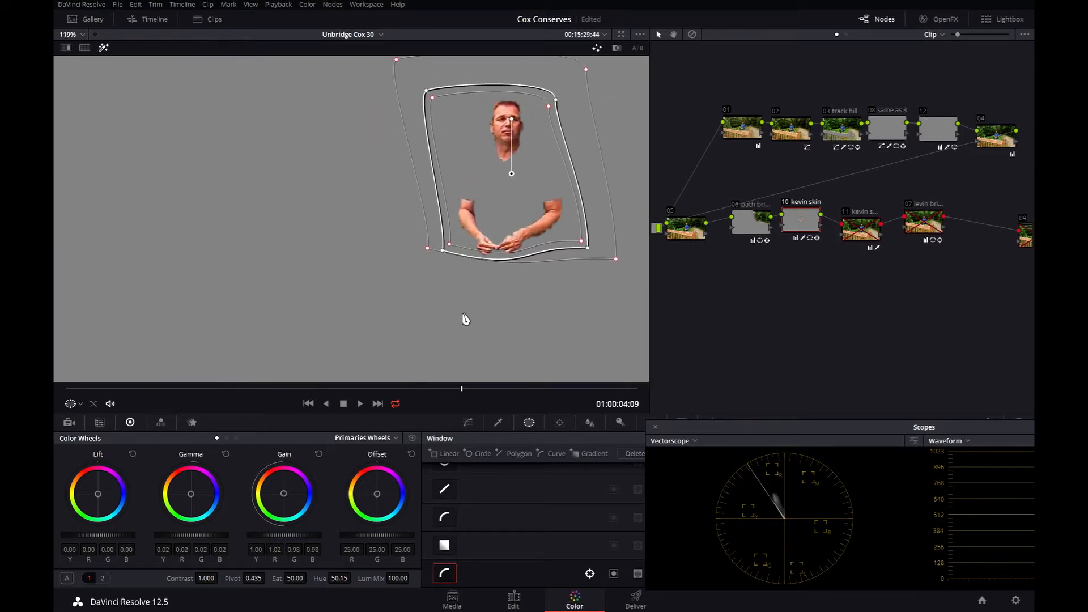
key(space)
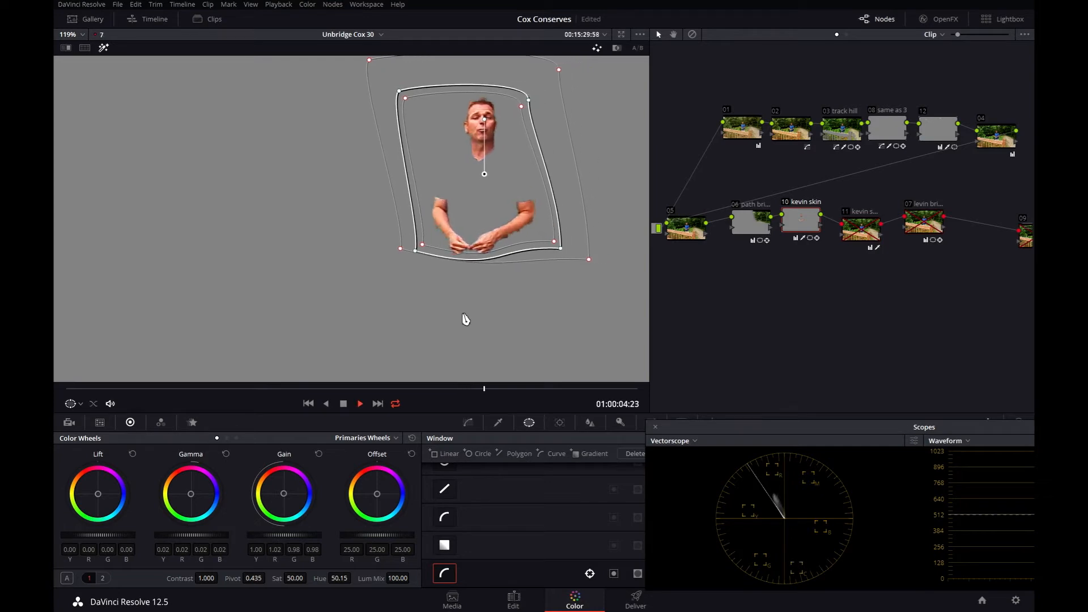
key(space)
key(shift+h)
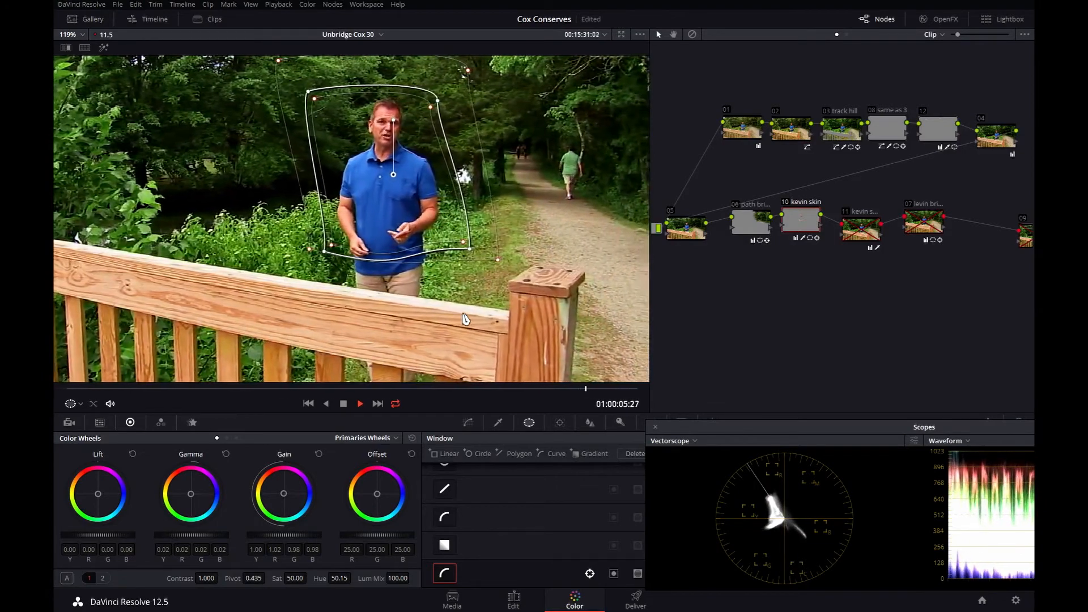
key(space)
Step: Toggle node 10 to compare the man's skin tone with and without the correction, leaving it enabled
key(ctrl+d)
key(ctrl+d)
key(ctrl+d)
key(ctrl+d)
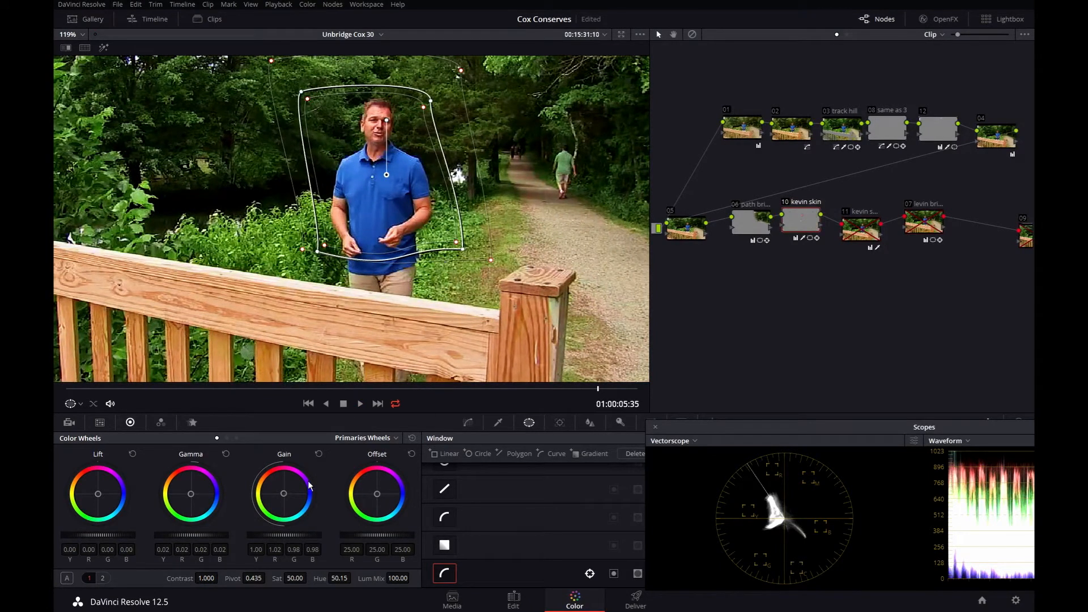
Step: Enable the shirt correction in node 11 and inspect its highlighted matte
click(868, 234)
key(shift+h)
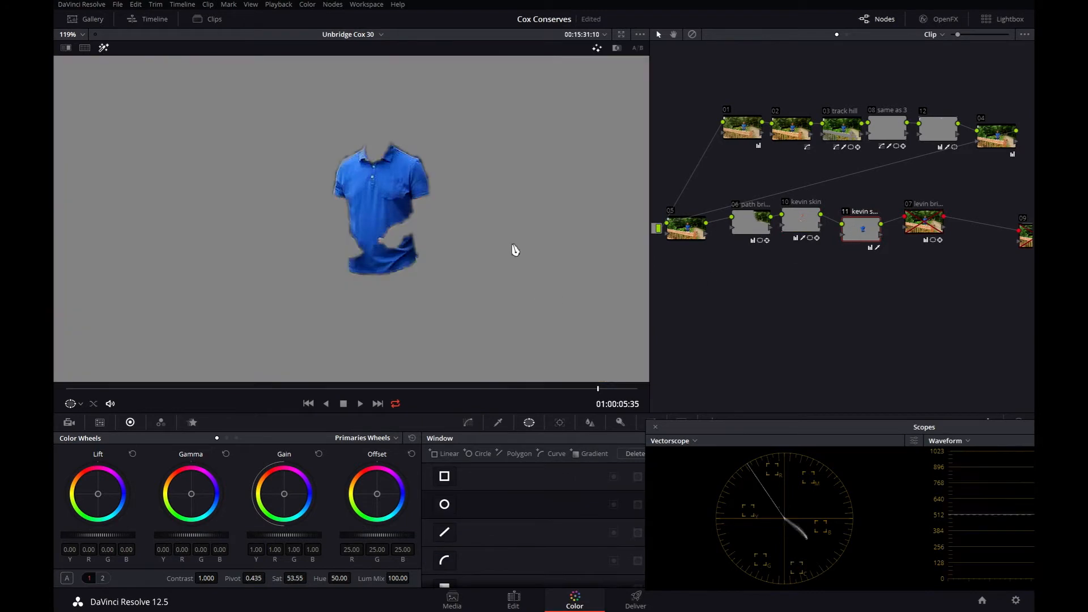
key(shift+h)
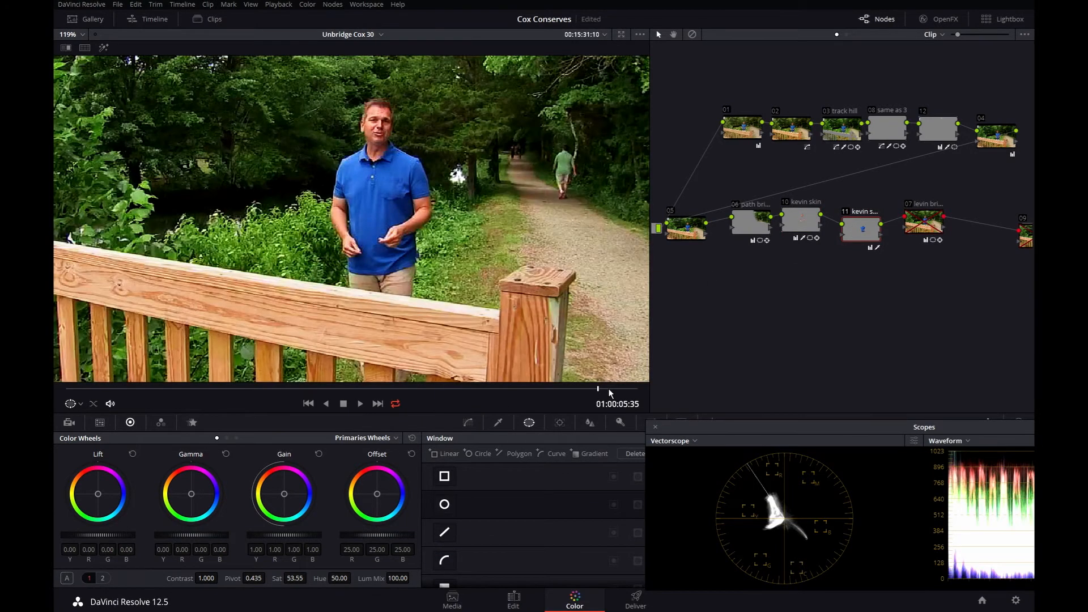
Step: Step slightly ahead in the clip and compare the blue shirt up close with and without node 11, leaving it enabled
mouse_move(593, 387)
mouse_down()
mouse_move(525, 389)
mouse_move(456, 411)
mouse_move(603, 397)
mouse_up()
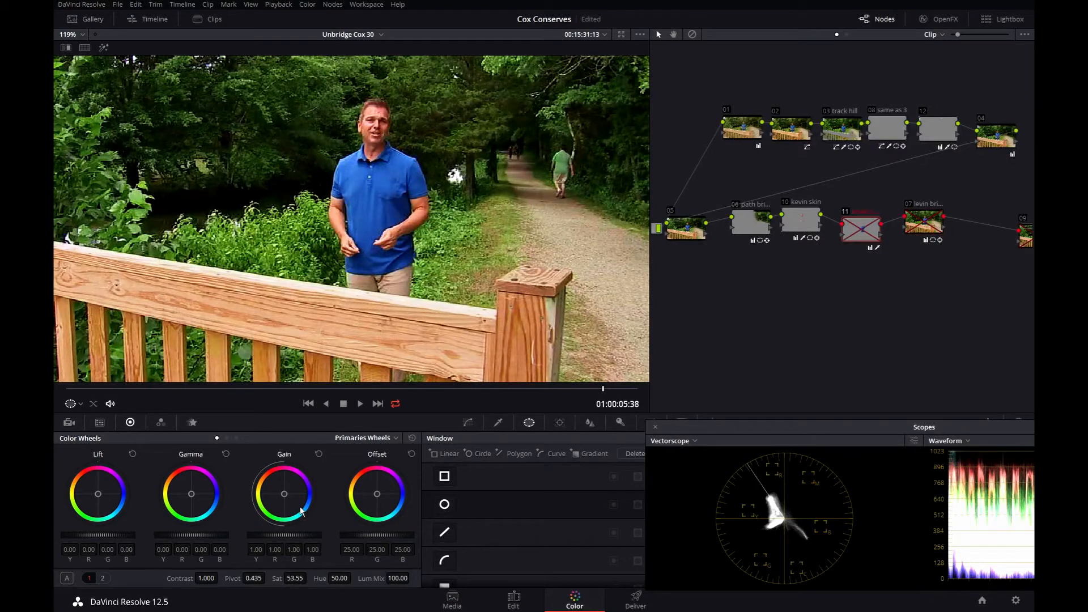
scroll(374, 258, up, 5)
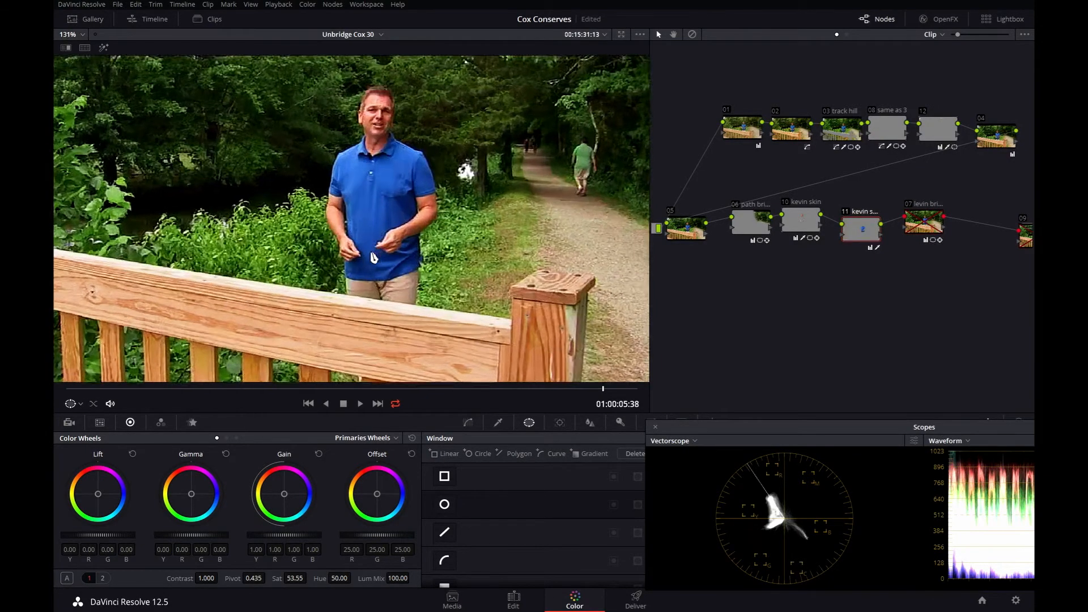
scroll(374, 259, up, 1)
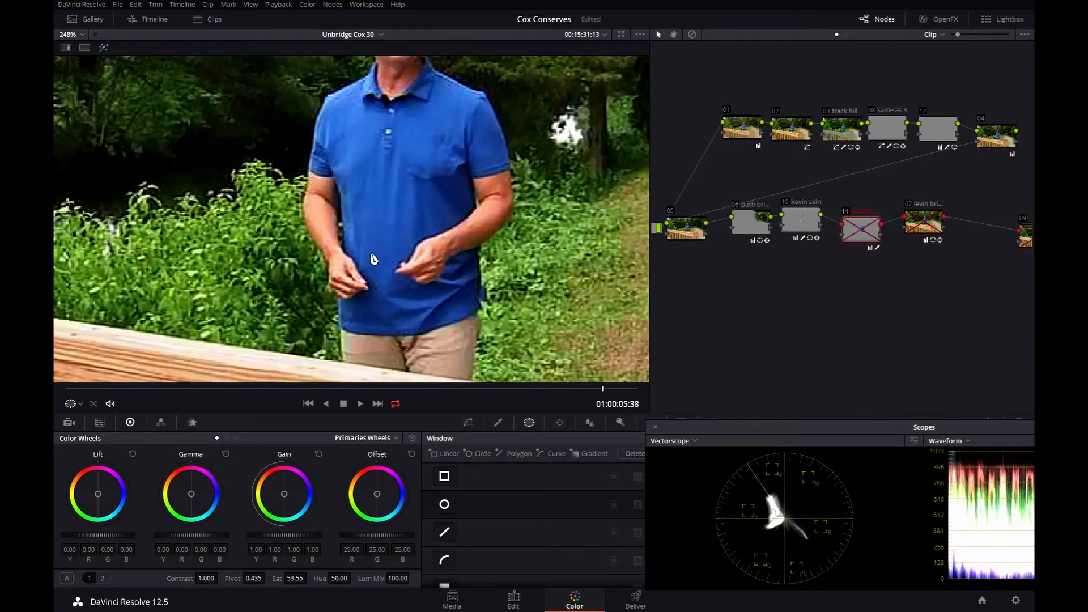
scroll(374, 258, down, 6)
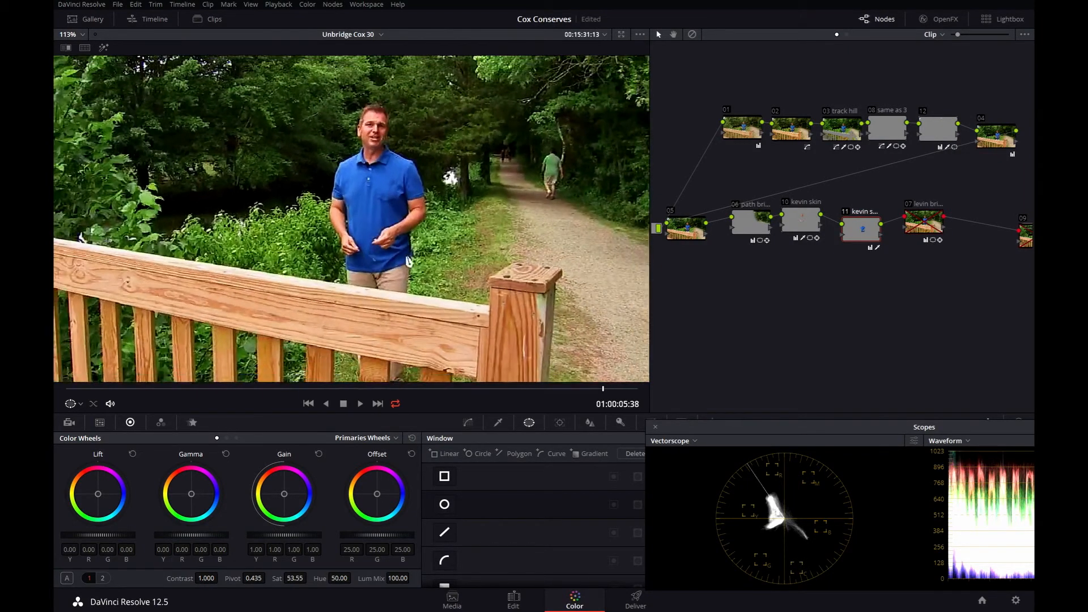
Step: Enable node 07, whose window surrounds the man, and compare his brightness with and without the correction
click(924, 231)
scroll(582, 249, down, 1)
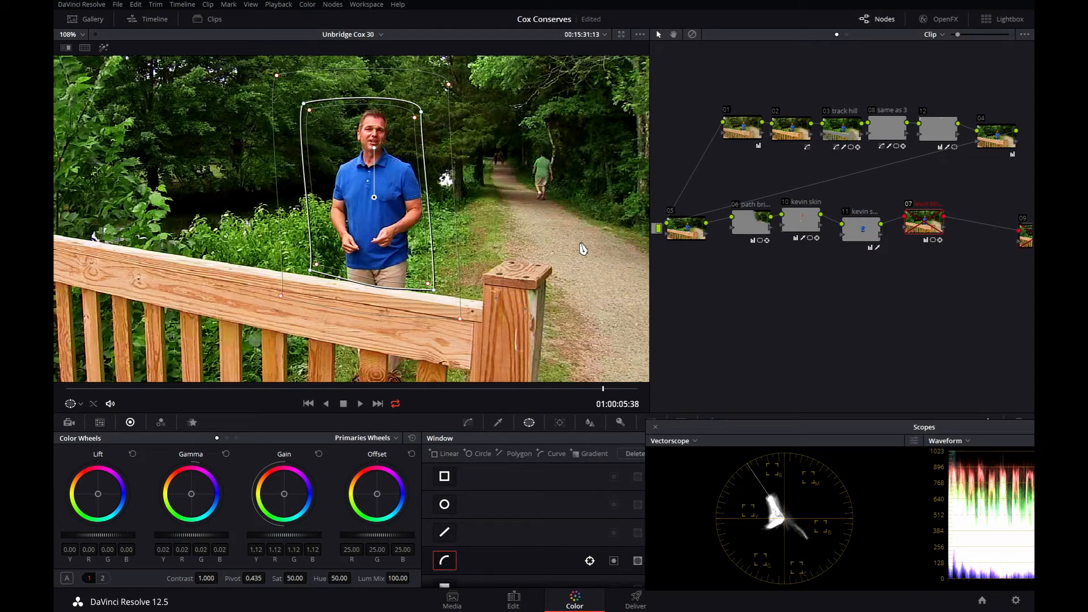
key(shift+h)
key(ctrl+d)
key(ctrl+d)
key(ctrl+d)
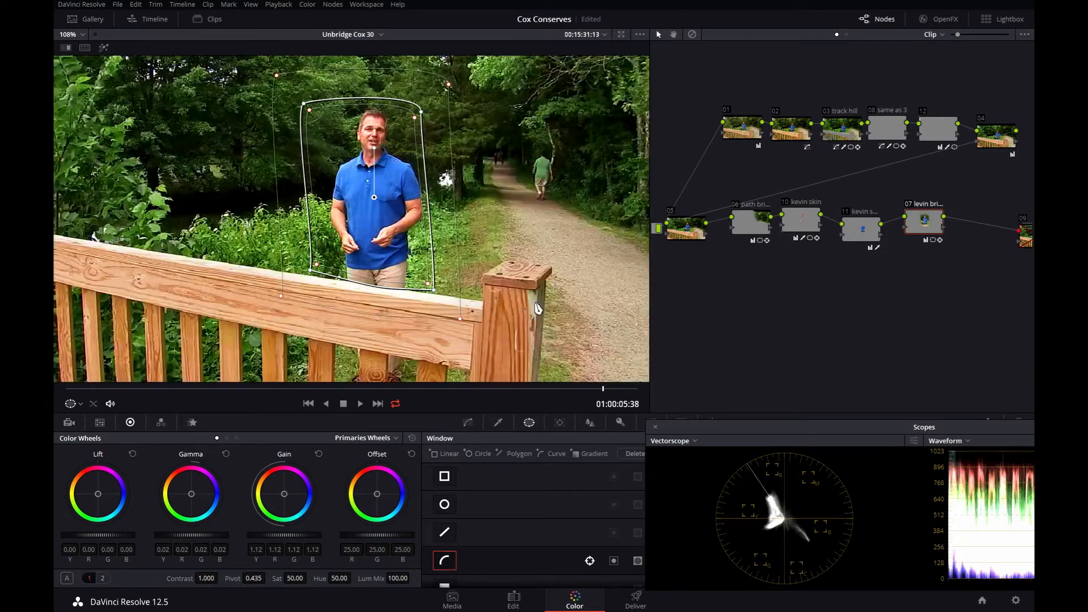
Step: Inspect node 07's highlighted matte and full window outline while scrubbing near the clip's end, and enlarge the normal image again
scroll(580, 371, down, 2)
scroll(581, 372, down, 2)
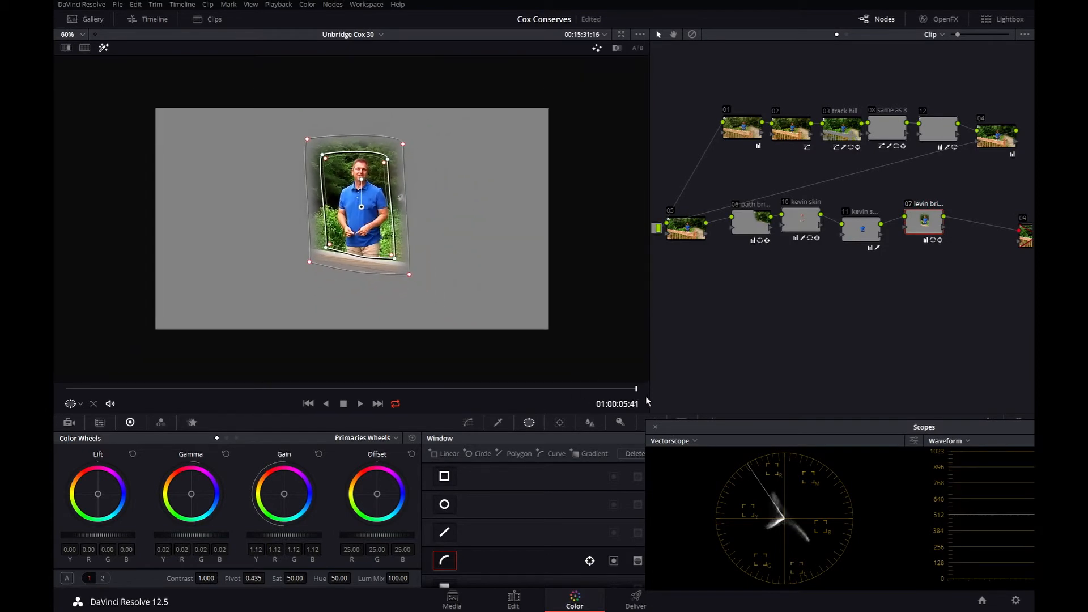
drag(510, 388, 611, 383)
key(shift+h)
scroll(493, 272, up, 2)
scroll(493, 272, up, 1)
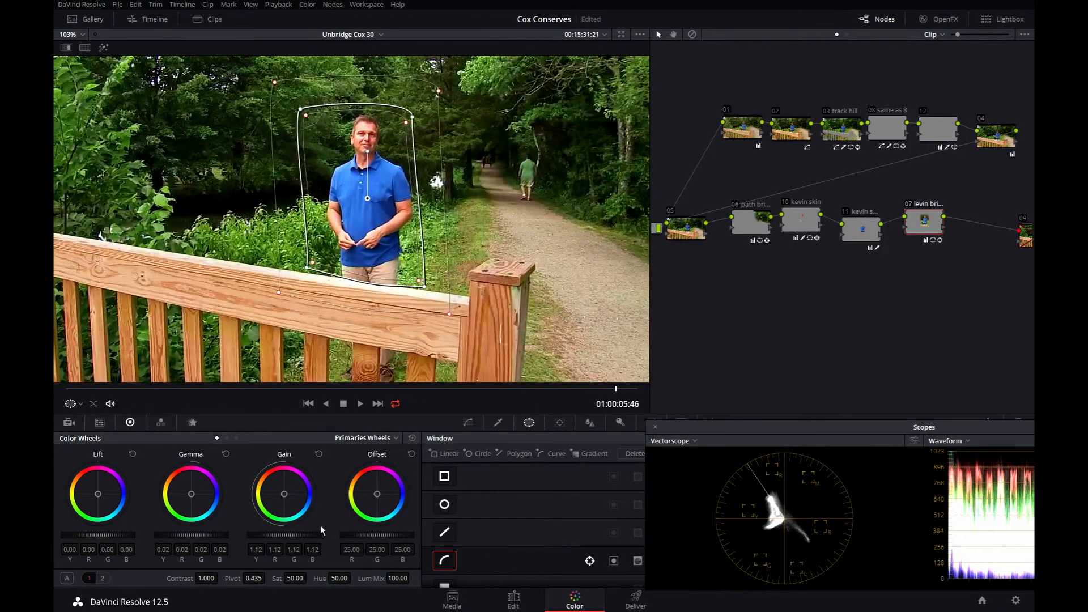
Step: Toggle node 07 at 01:00:05:46 to recheck its effect on the man, leaving the node enabled
key(ctrl+d)
key(ctrl+d)
key(ctrl+d)
key(ctrl+d)
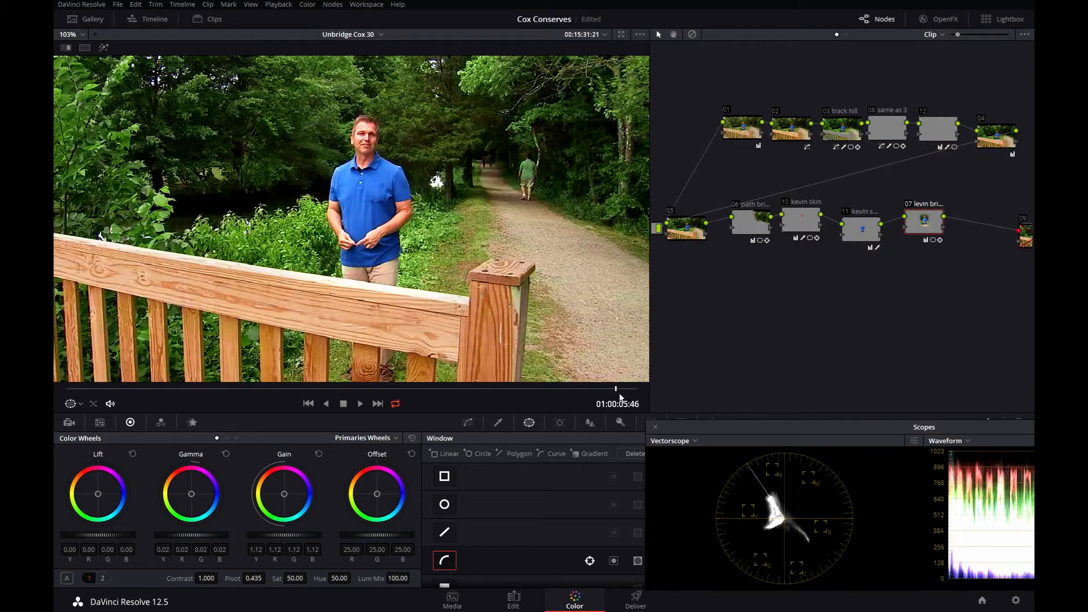
Step: Play and scrub through the clip from about 01:00:02:42 to 01:00:04:43 to review the grade in motion
drag(618, 393, 191, 397)
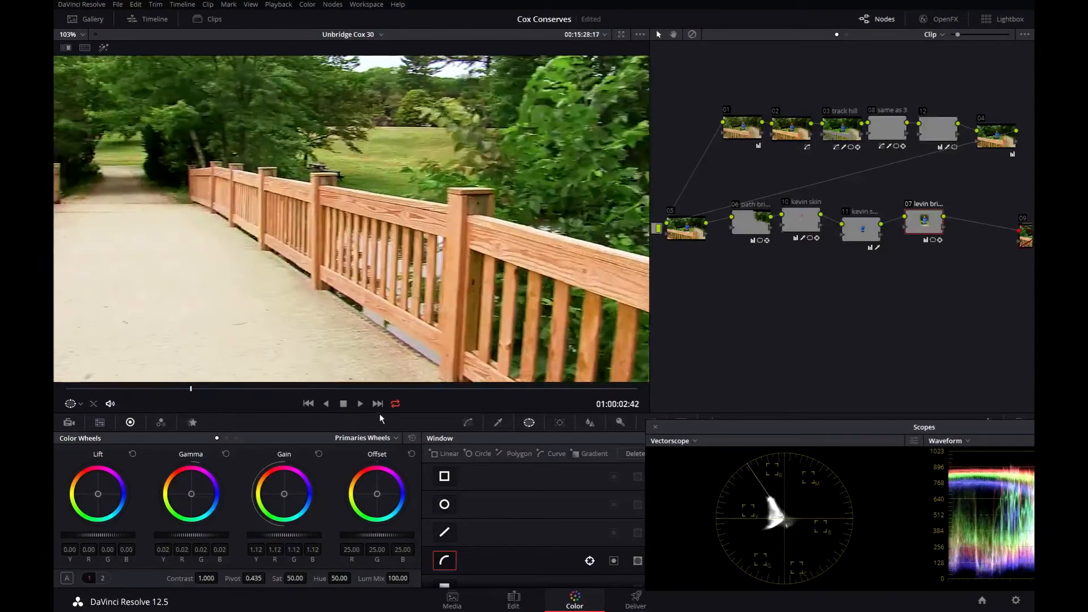
click(361, 403)
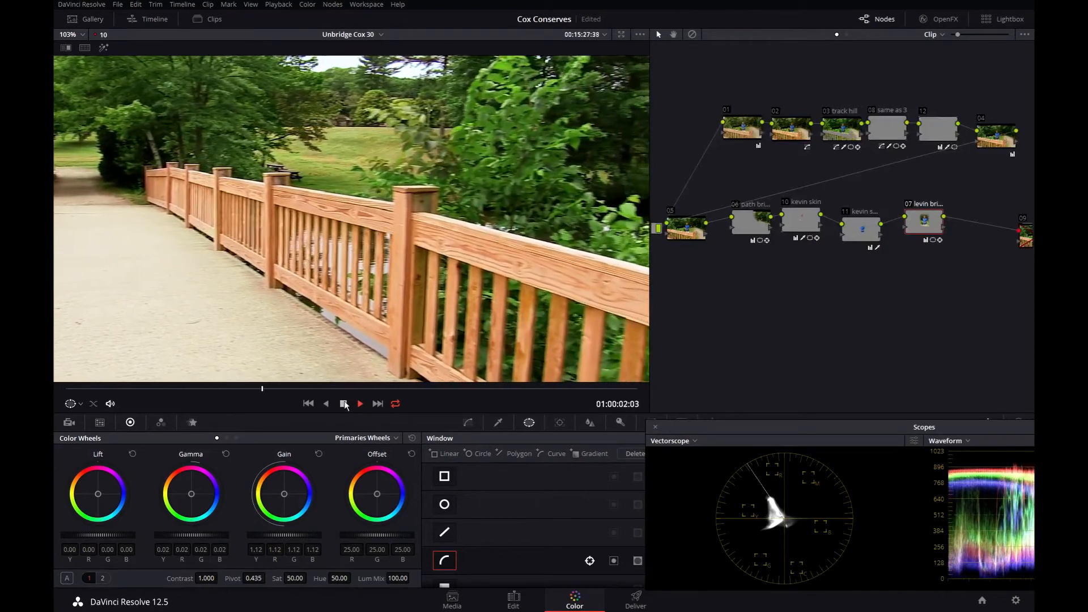
click(344, 404)
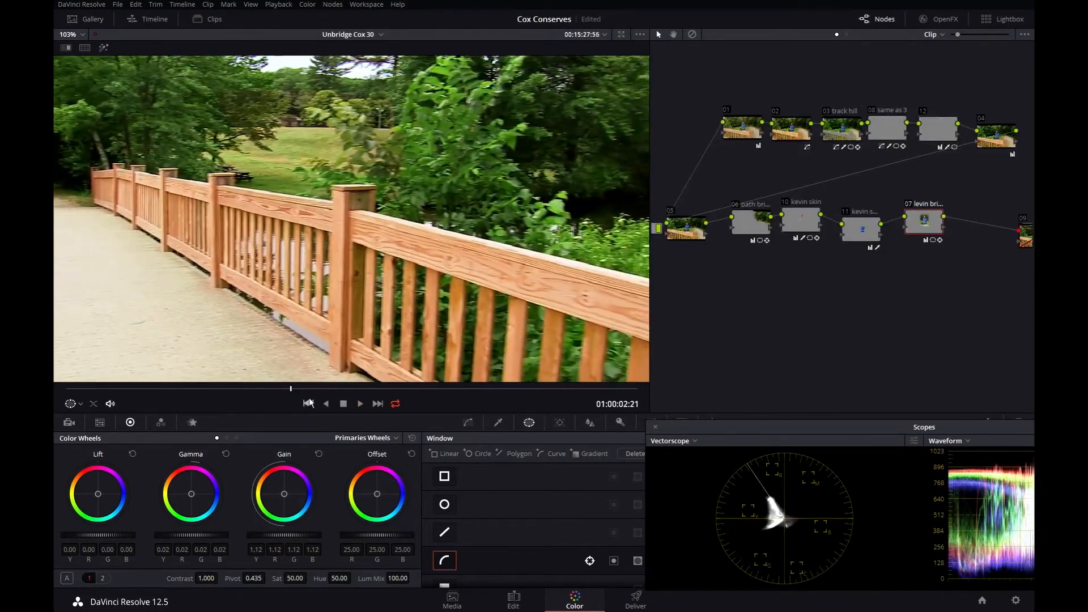
drag(292, 390, 502, 420)
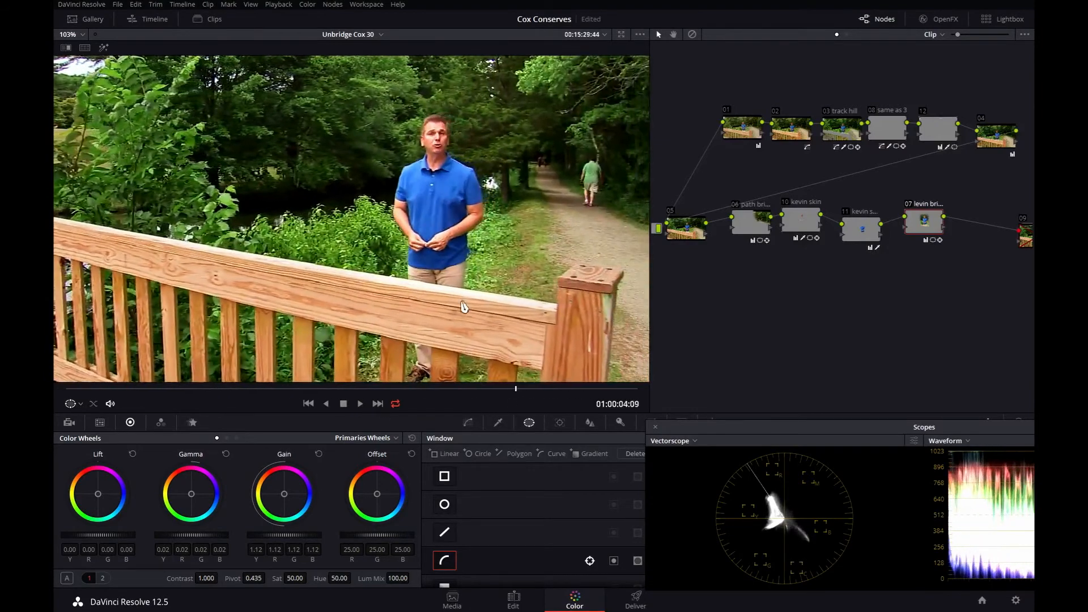
key(space)
Step: Show the whole frame and compare the picture with and without node 07, leaving the node enabled
scroll(464, 310, down, 1)
drag(925, 221, 766, 201)
key(ctrl+d)
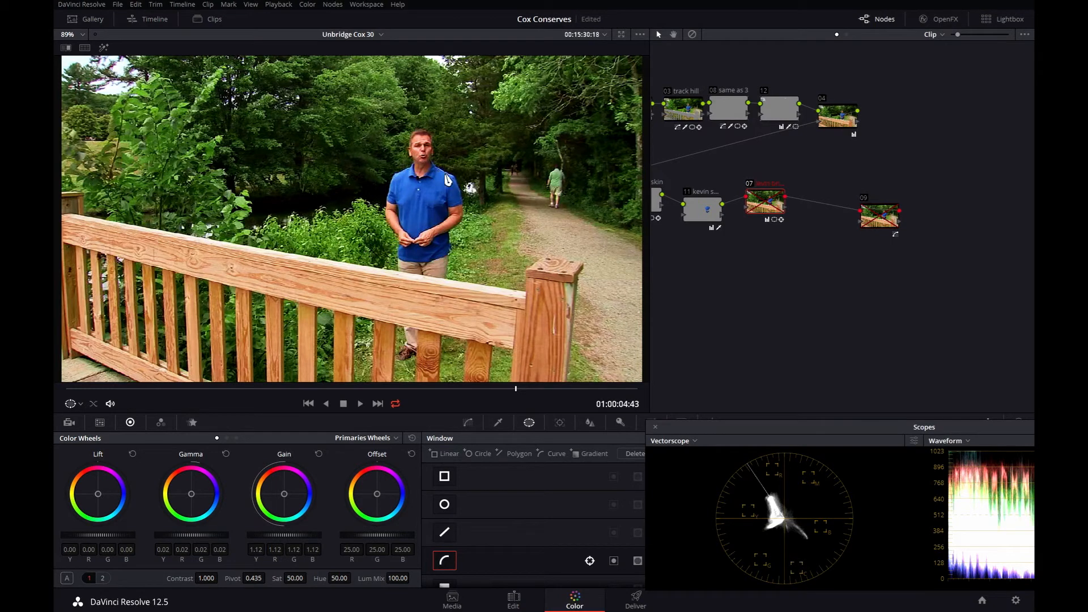
key(ctrl+d)
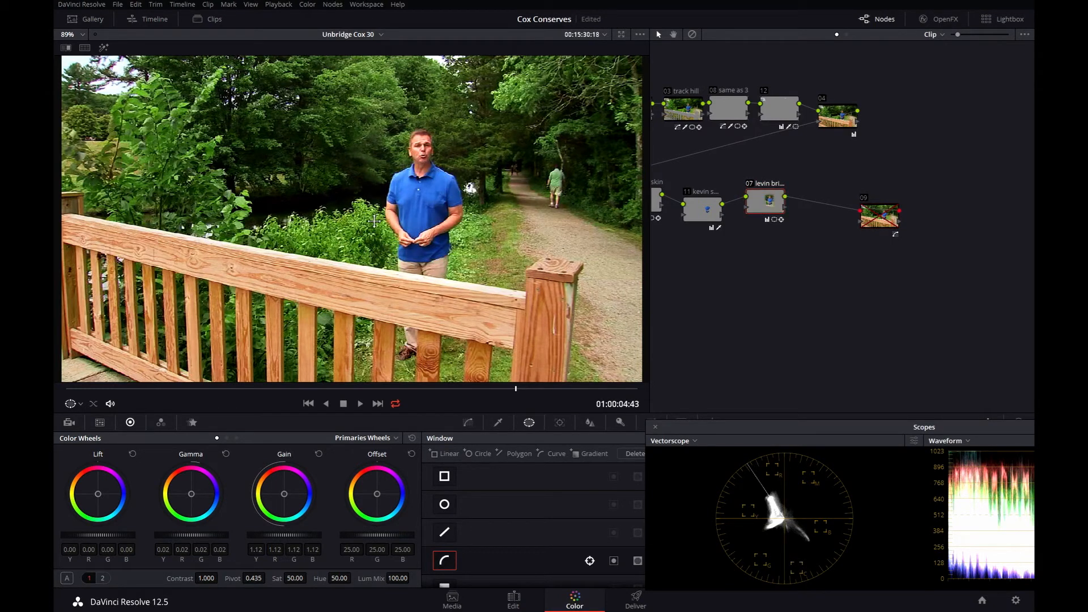
Step: Enable node 09 at the end of the chain and display its custom curve, moving the scopes aside
click(889, 217)
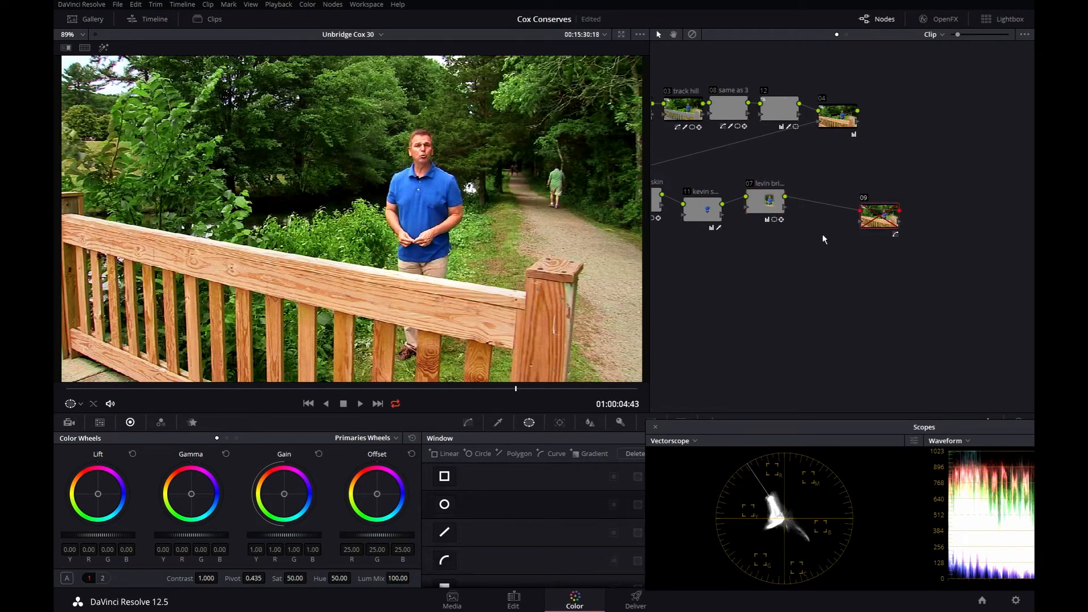
key(ctrl+d)
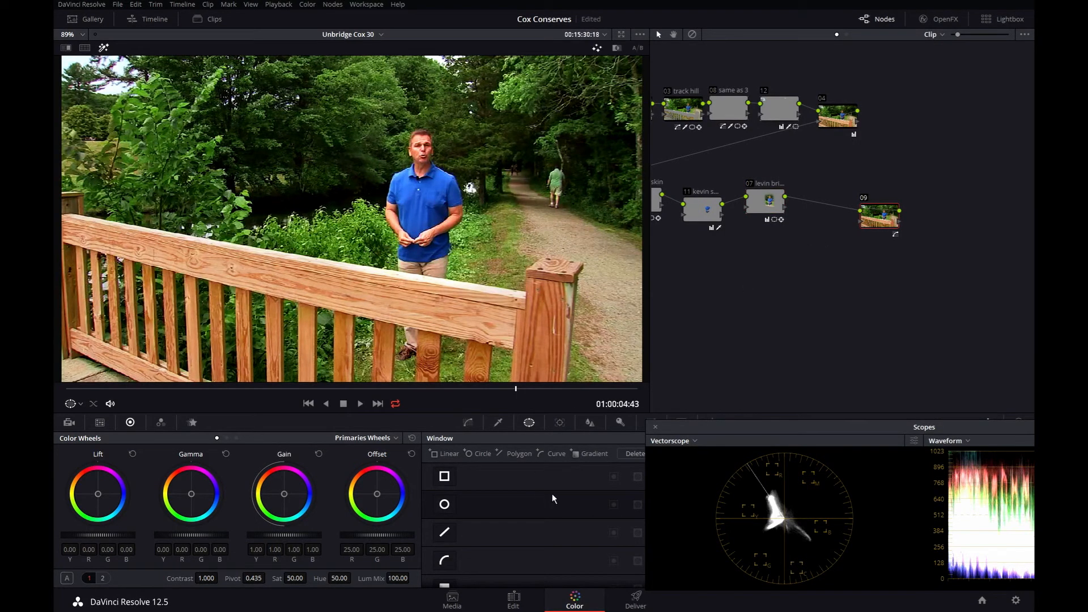
click(468, 422)
click(578, 438)
drag(766, 433, 980, 423)
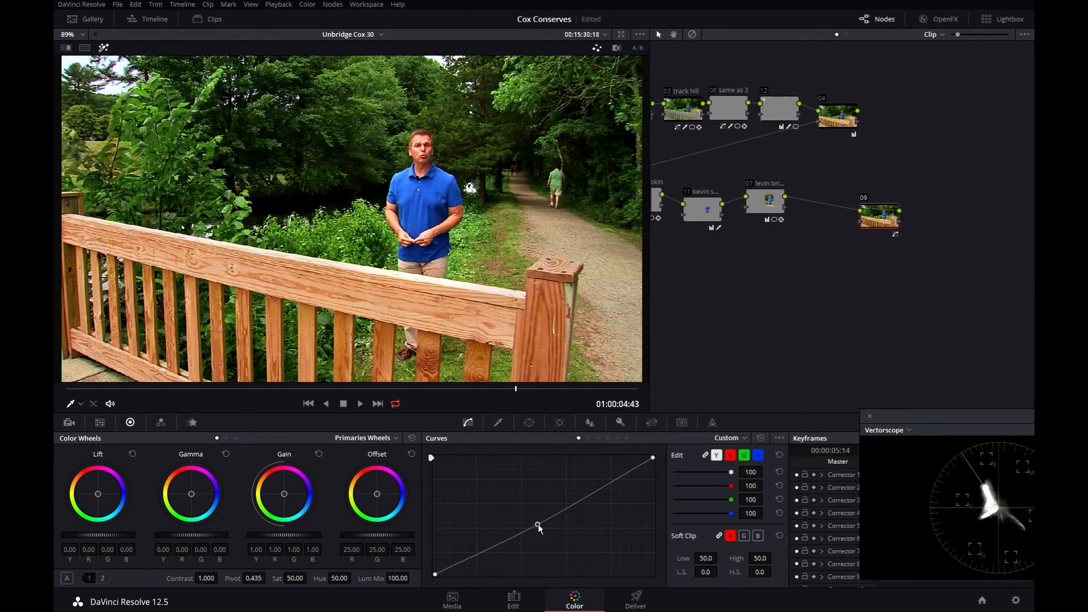
Step: Toggle node 09 repeatedly to compare the contrast with and without its curve, leaving the node enabled
key(ctrl+d)
key(ctrl+d)
key(ctrl+d)
key(ctrl+d)
key(ctrl+d)
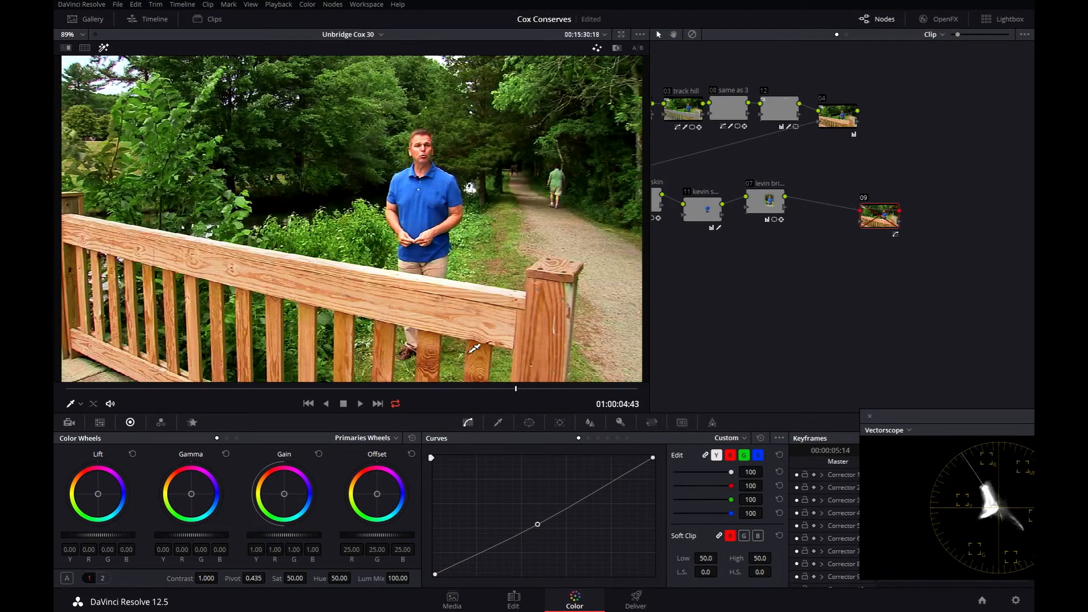
key(ctrl+d)
Step: Bypass all nodes to compare the ungraded original with the complete grade, restoring them and bringing the node chain back into view
click(765, 202)
key(alt+d)
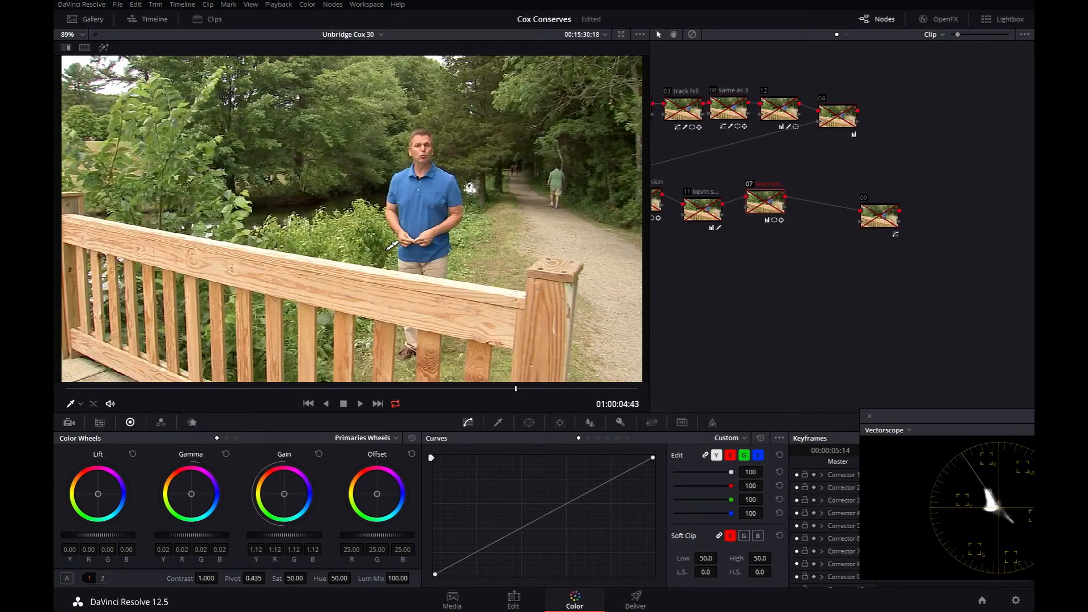
key(alt+d)
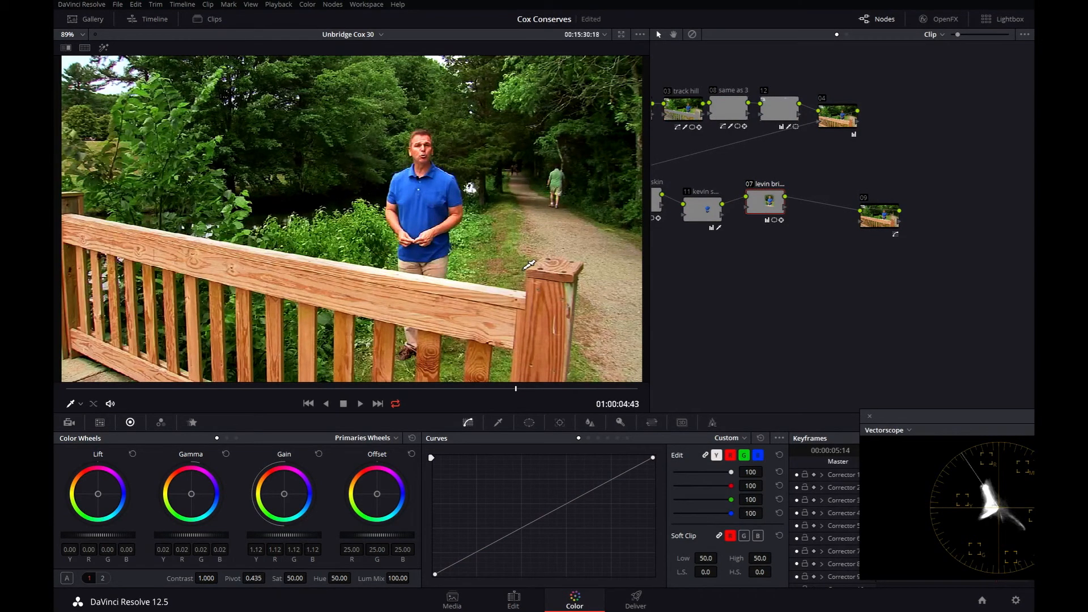
drag(887, 275, 1012, 281)
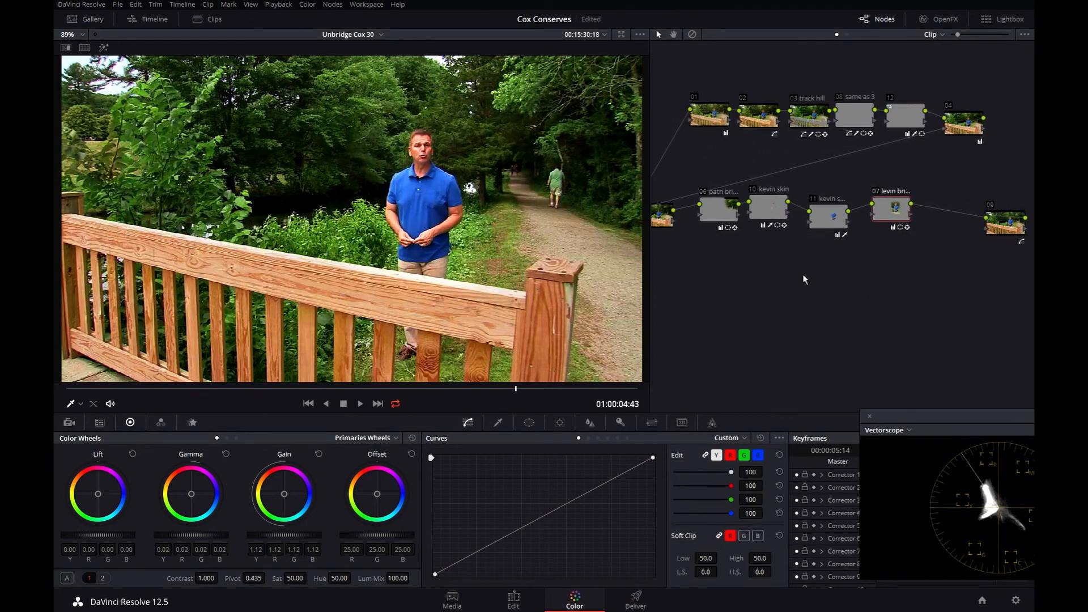